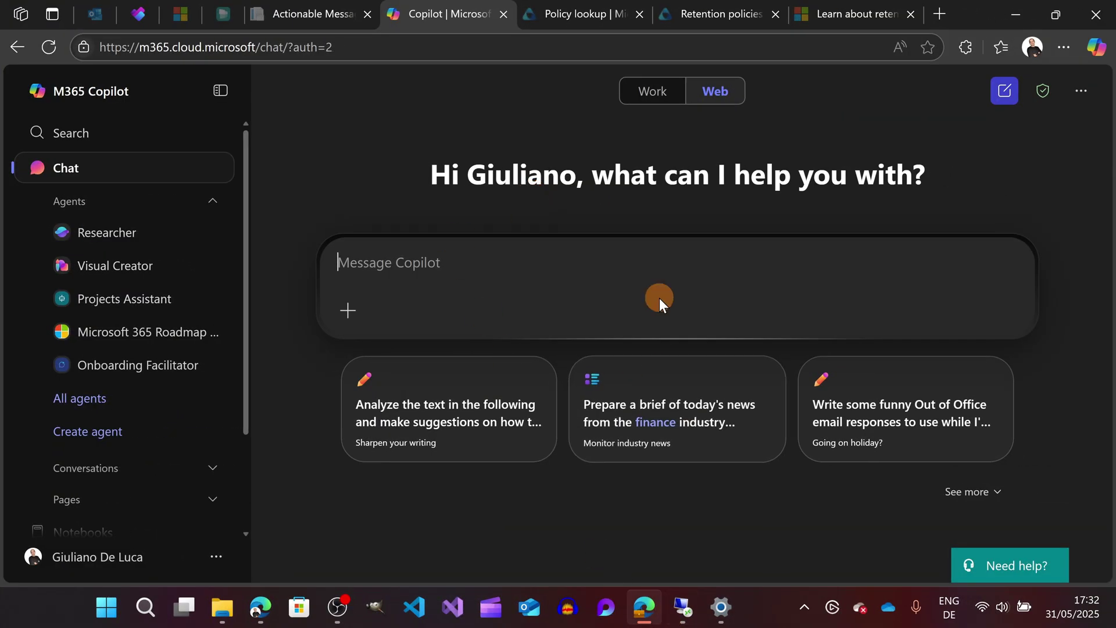
- Go to the Notebooks list from the Copilot sidebar
{"action": "left_click", "coordinate": [619, 263]}
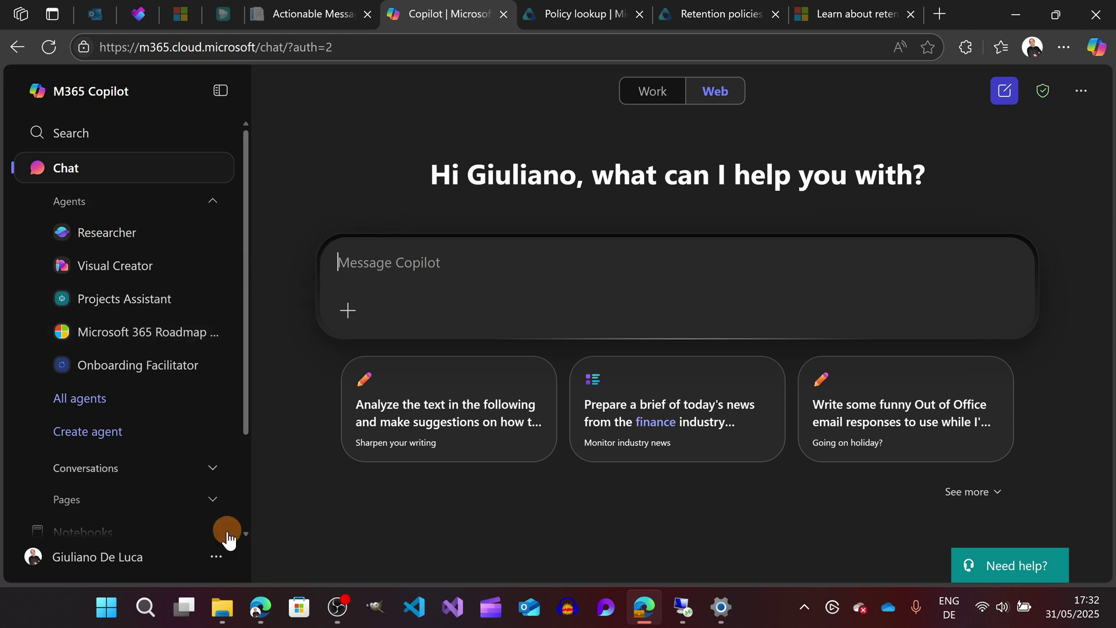
{"action": "scroll", "coordinate": [182, 321], "scroll_direction": "down", "scroll_amount": 2}
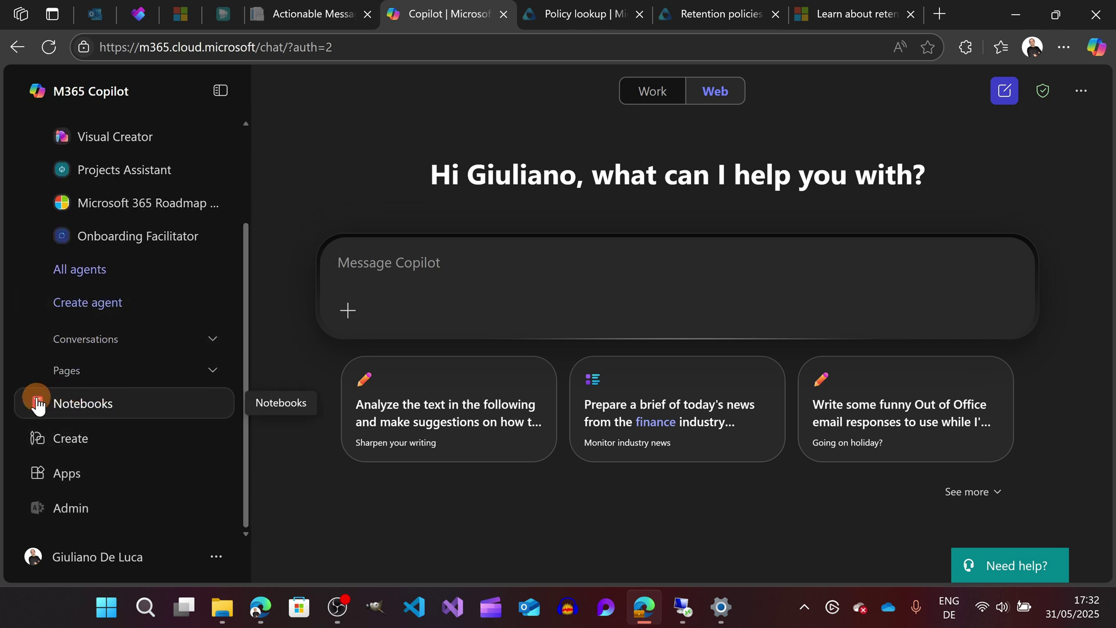
{"action": "left_click", "coordinate": [118, 415]}
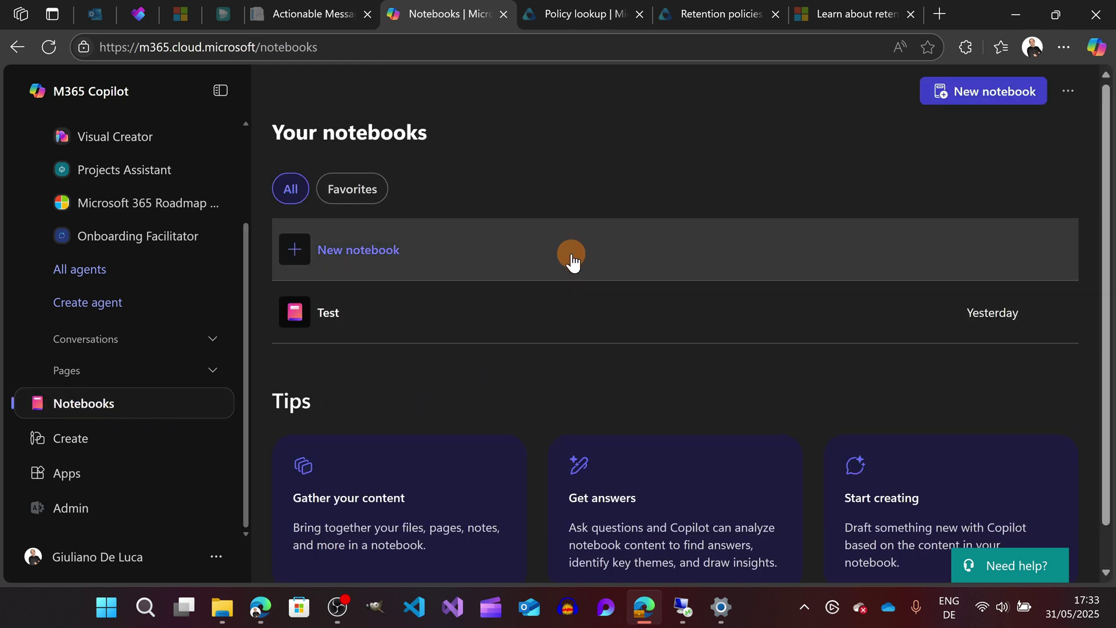
{"action": "scroll", "coordinate": [576, 268], "scroll_direction": "down", "scroll_amount": 1}
{"action": "scroll", "coordinate": [580, 282], "scroll_direction": "up", "scroll_amount": 1}
- Start a new notebook named 'Climate Change' with the 526 Teams translation file and Swoop.pdf as references
{"action": "left_click", "coordinate": [982, 93]}
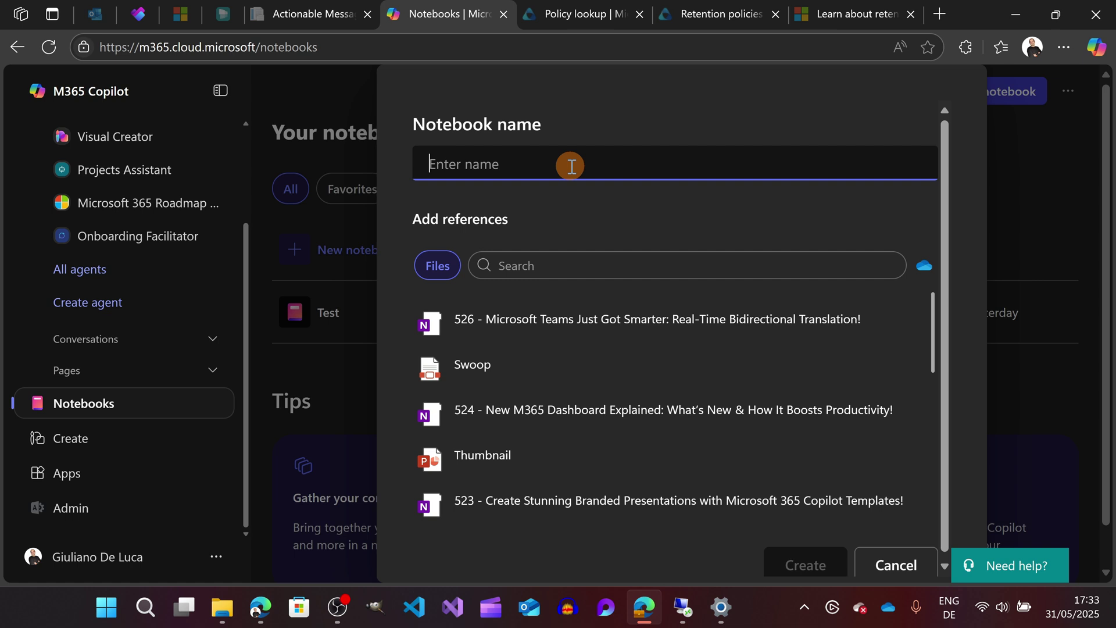
{"action": "type", "text": "Climate"}
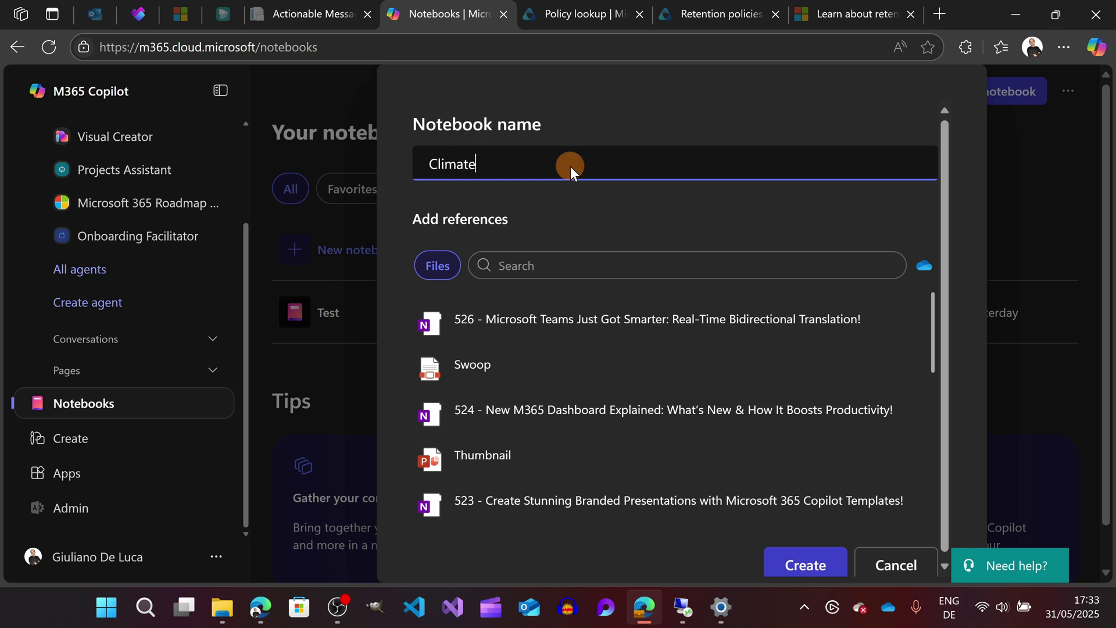
{"action": "type", "text": " Change"}
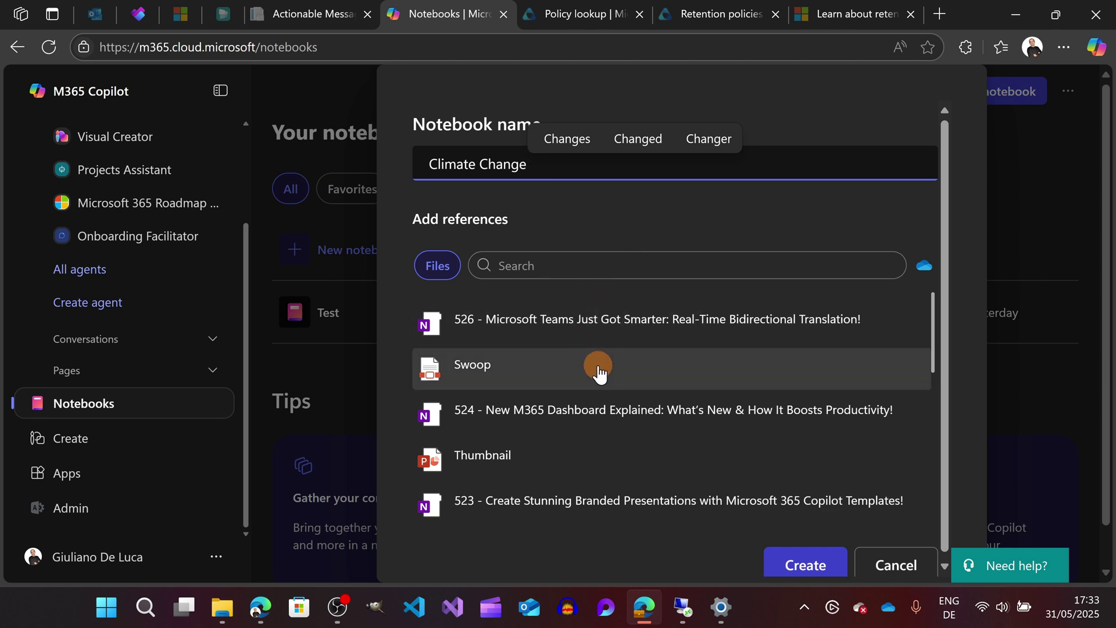
{"action": "scroll", "coordinate": [603, 365], "scroll_direction": "down", "scroll_amount": 3}
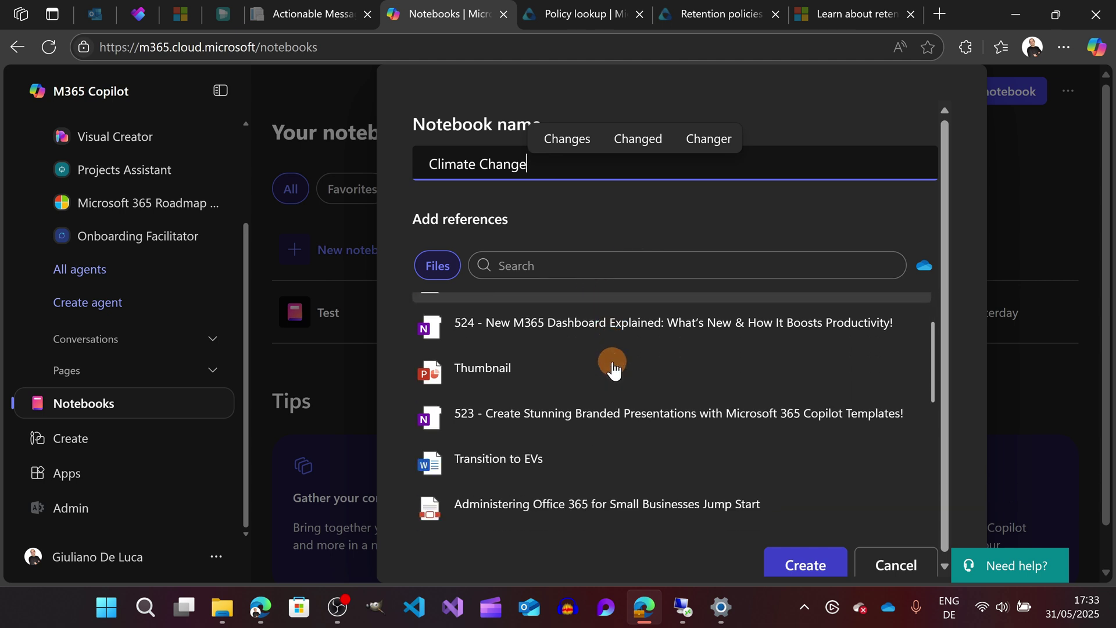
{"action": "scroll", "coordinate": [596, 422], "scroll_direction": "up", "scroll_amount": 3}
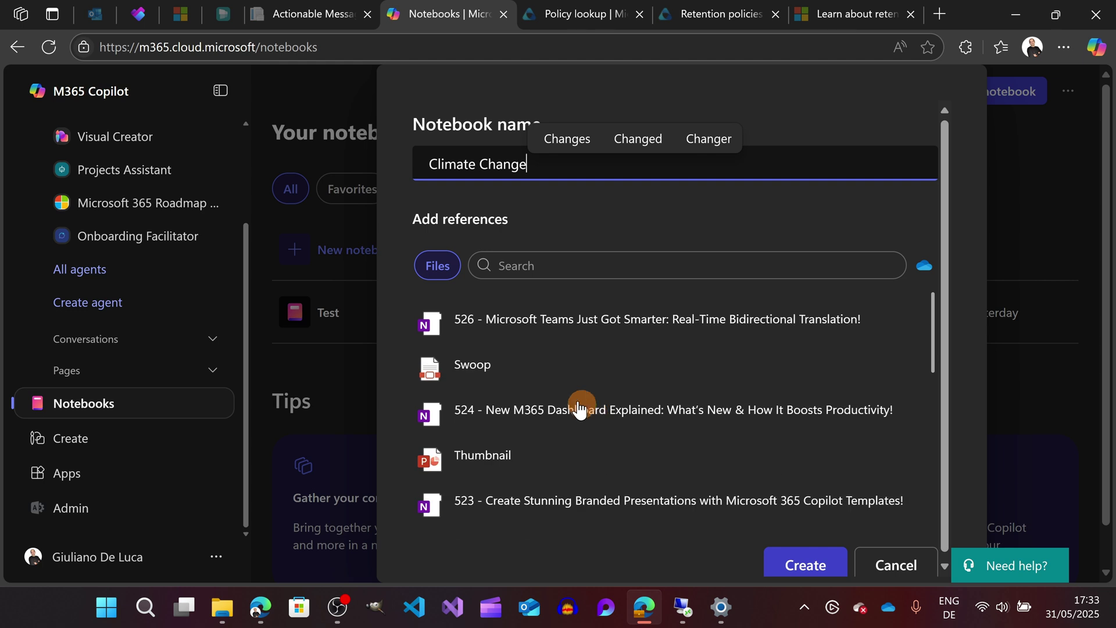
{"action": "left_click", "coordinate": [516, 331]}
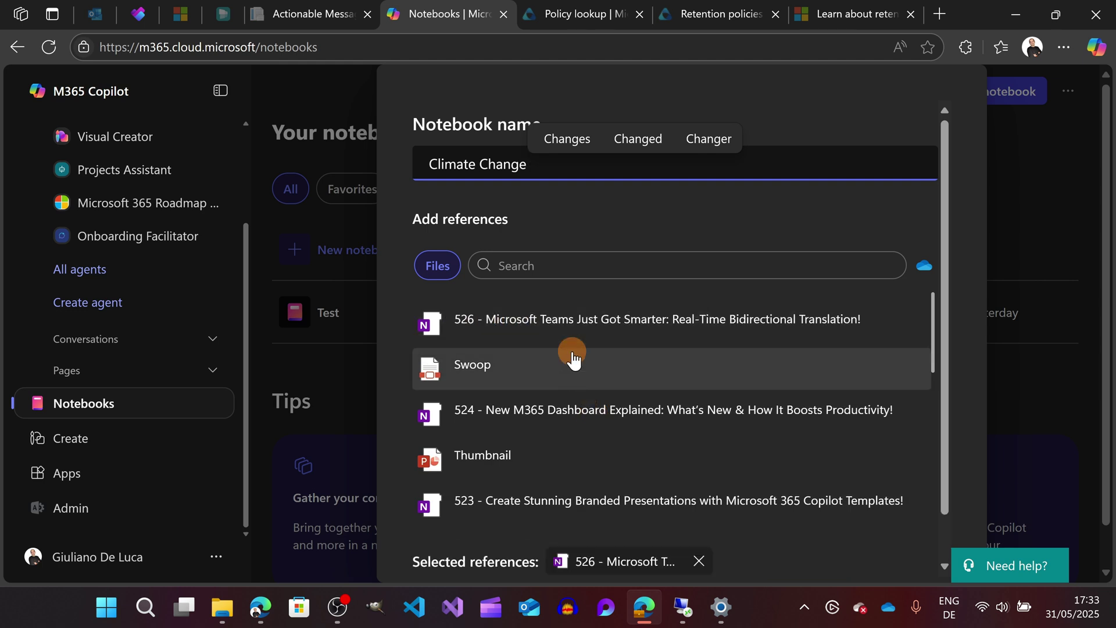
{"action": "left_click", "coordinate": [482, 362]}
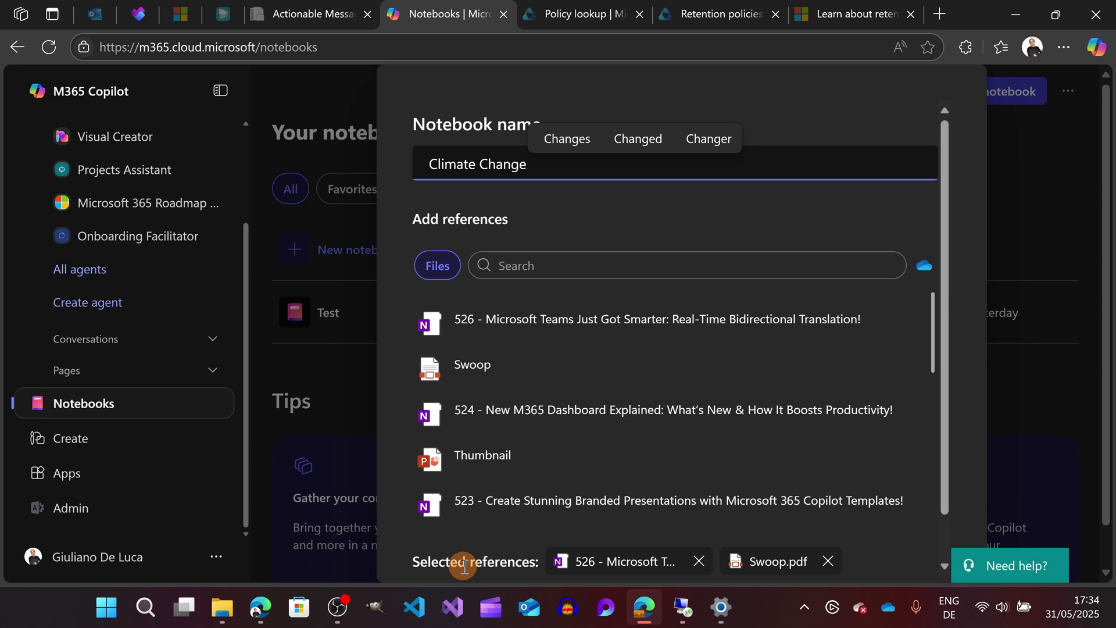
- Add the Administering Office 365 for Small Businesses Jump Start file from OneDrive, then create the notebook
{"action": "left_click", "coordinate": [923, 270]}
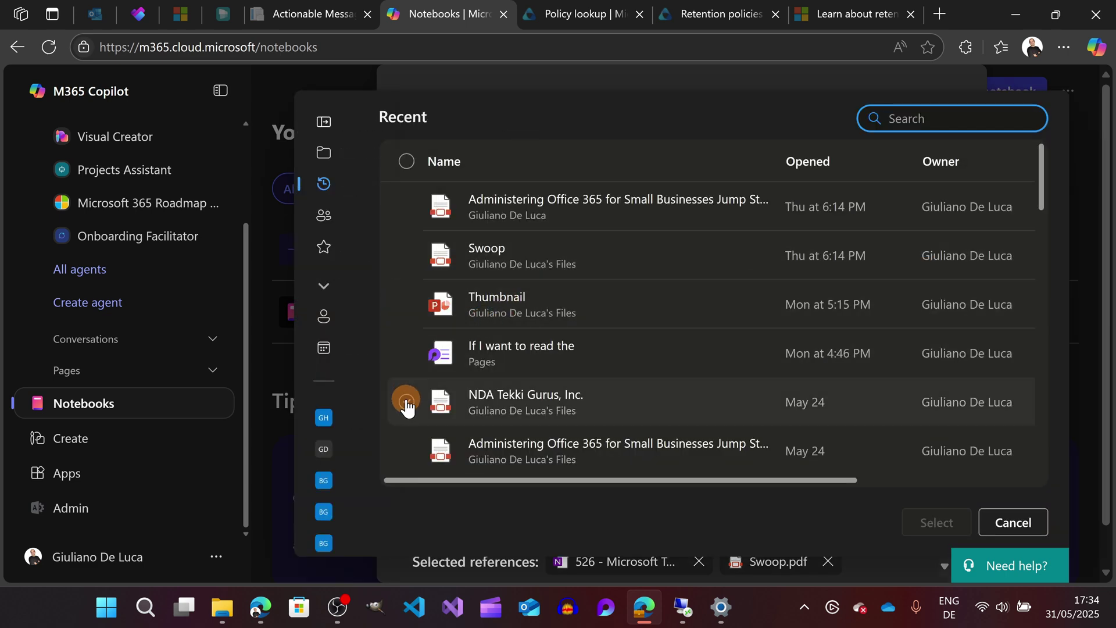
{"action": "left_click", "coordinate": [407, 206]}
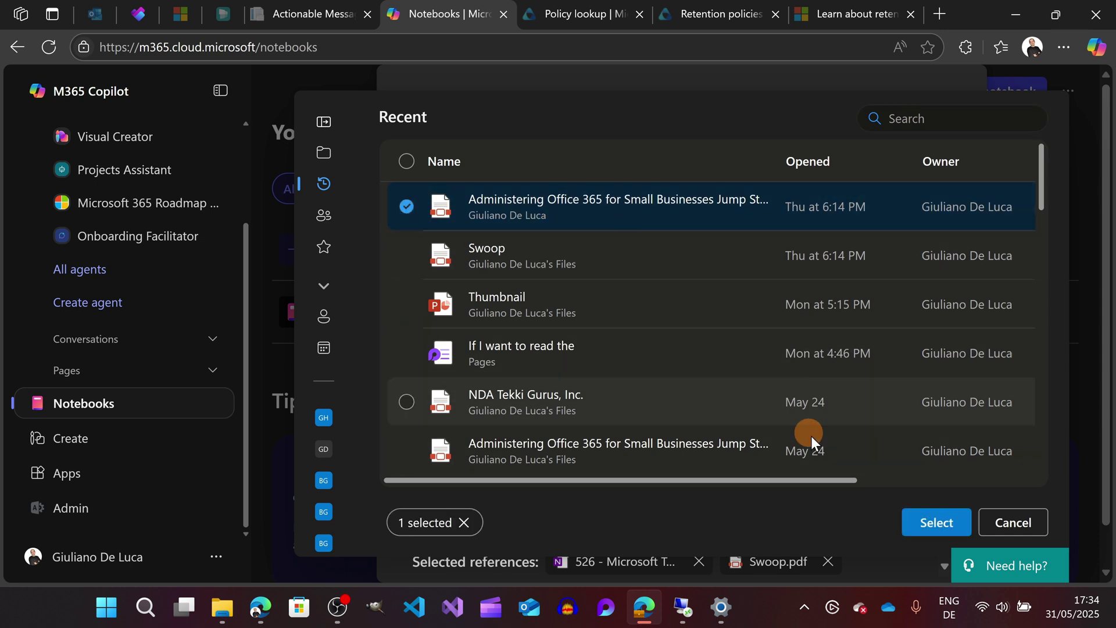
{"action": "left_click", "coordinate": [931, 523]}
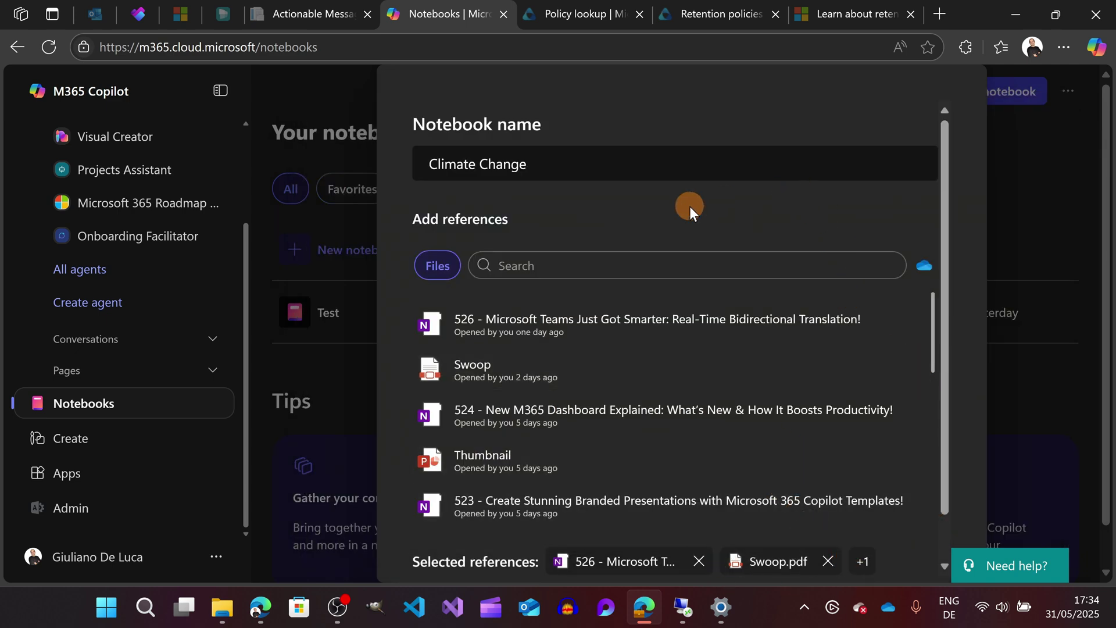
{"action": "scroll", "coordinate": [738, 314], "scroll_direction": "down", "scroll_amount": 8}
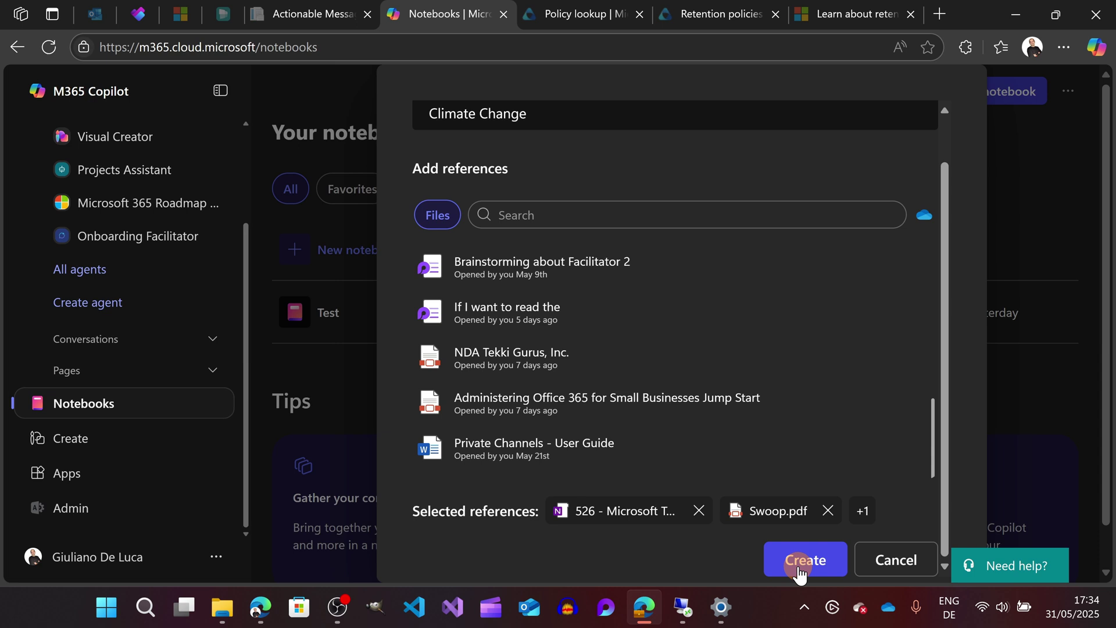
{"action": "left_click", "coordinate": [799, 569]}
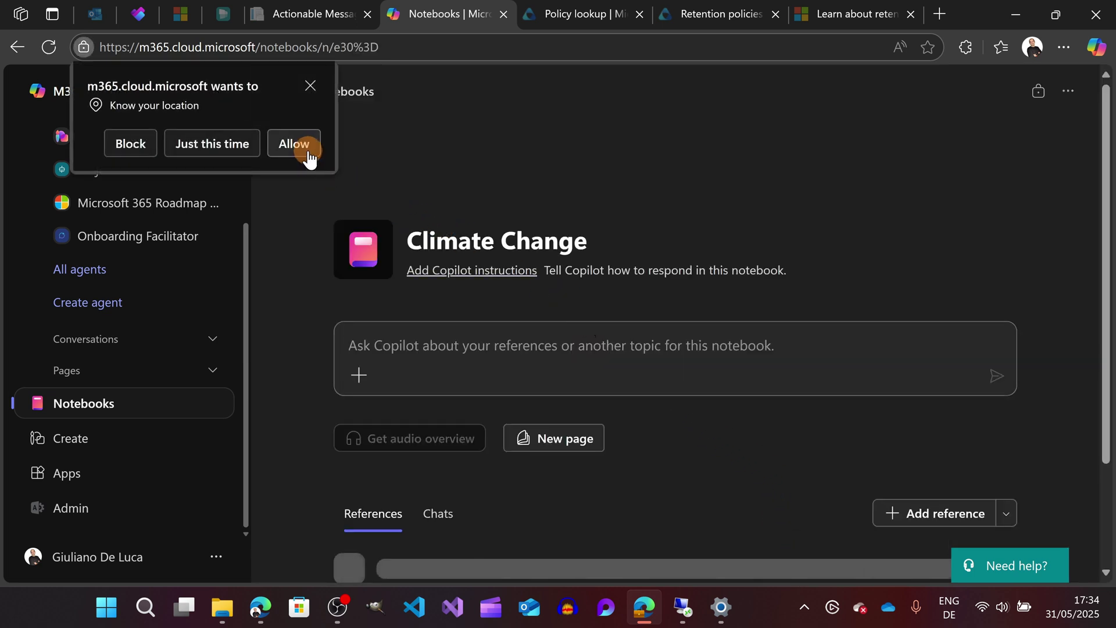
- Allow location access and save Copilot instructions requesting a bullet list of climate-change causes
{"action": "left_click", "coordinate": [307, 152]}
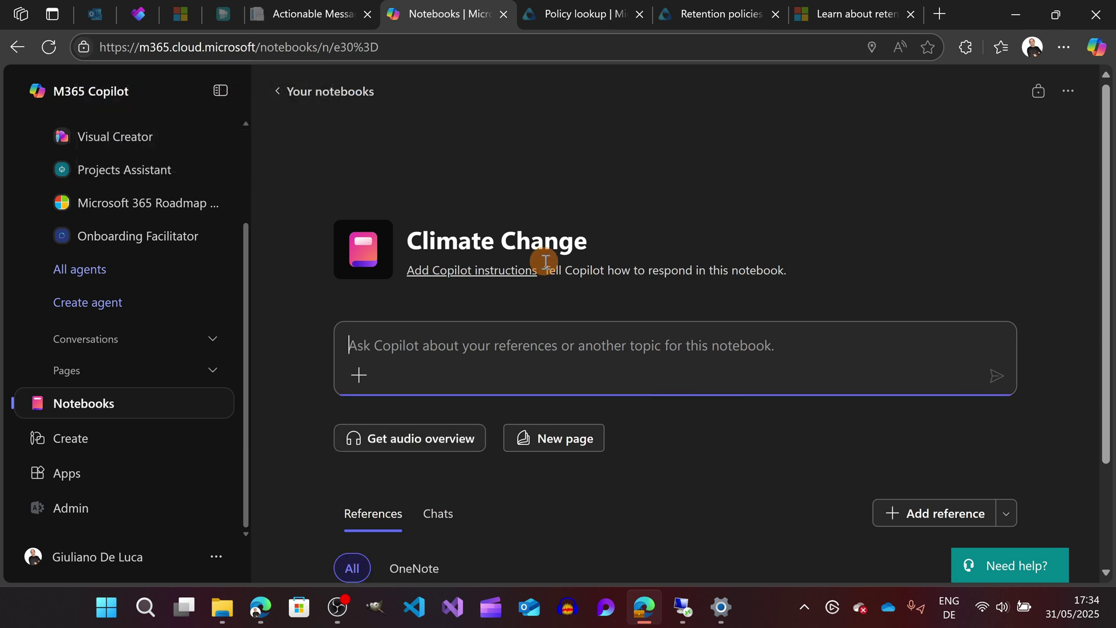
{"action": "left_click", "coordinate": [478, 272]}
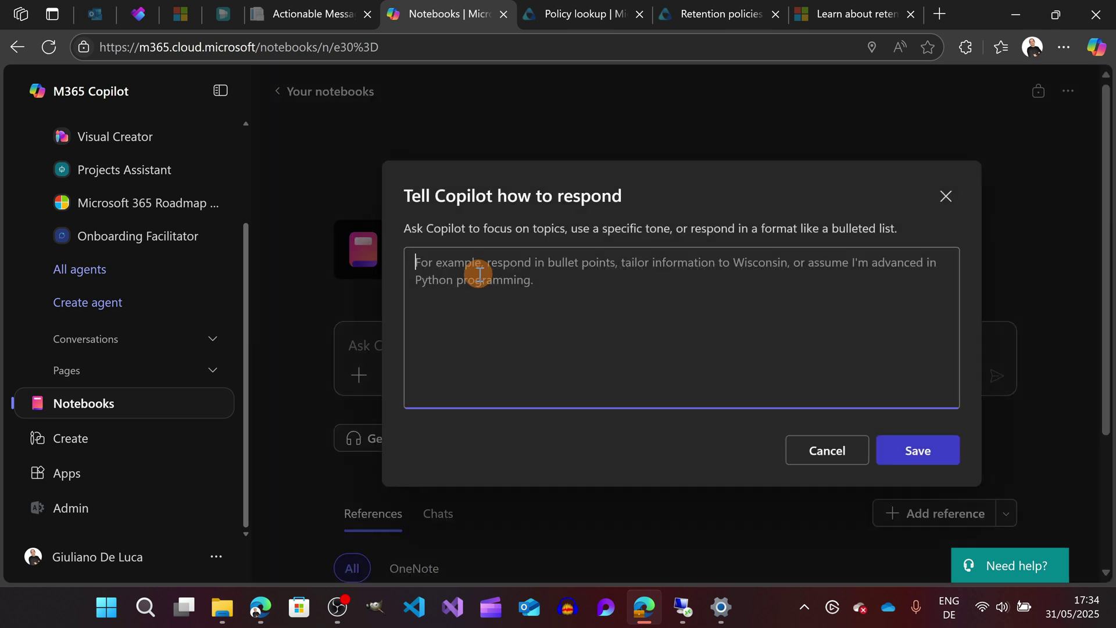
{"action": "type", "text": "Please create a bullet list of the major causes for climate change"}
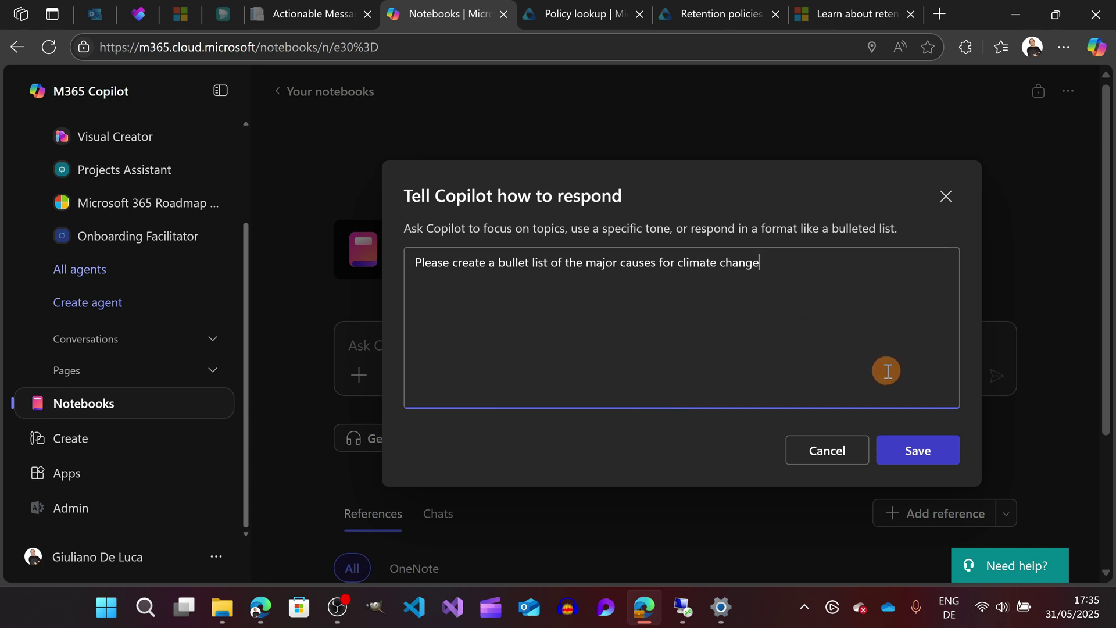
{"action": "left_click", "coordinate": [930, 456]}
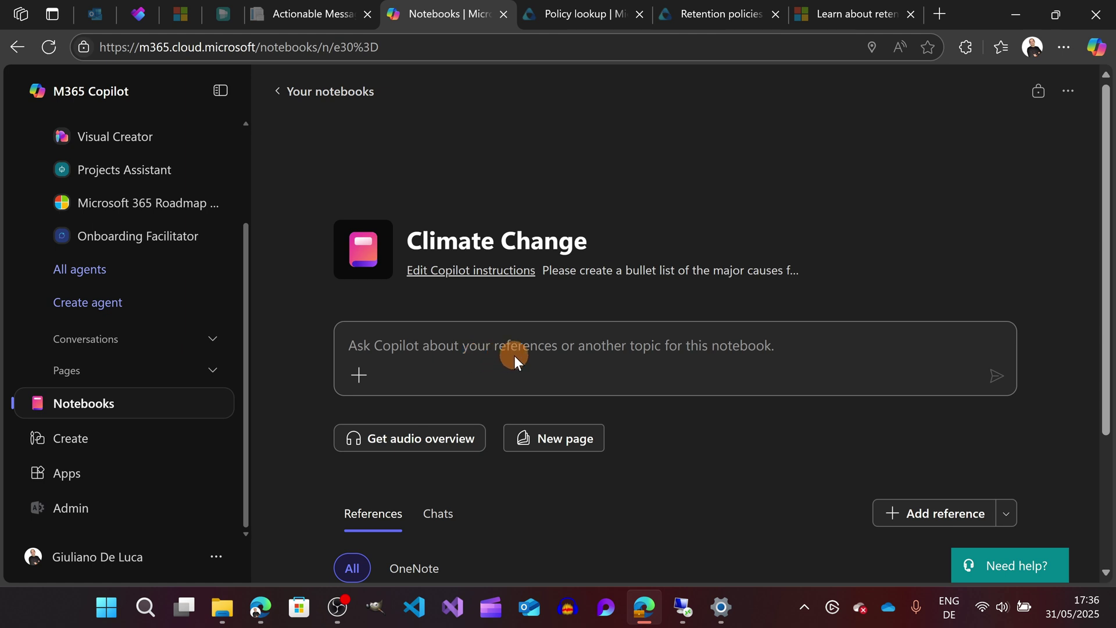
- Request an audio overview of the notebook, which fails because only English grounding is supported
{"action": "scroll", "coordinate": [511, 474], "scroll_direction": "down", "scroll_amount": 1}
{"action": "scroll", "coordinate": [532, 482], "scroll_direction": "down", "scroll_amount": 2}
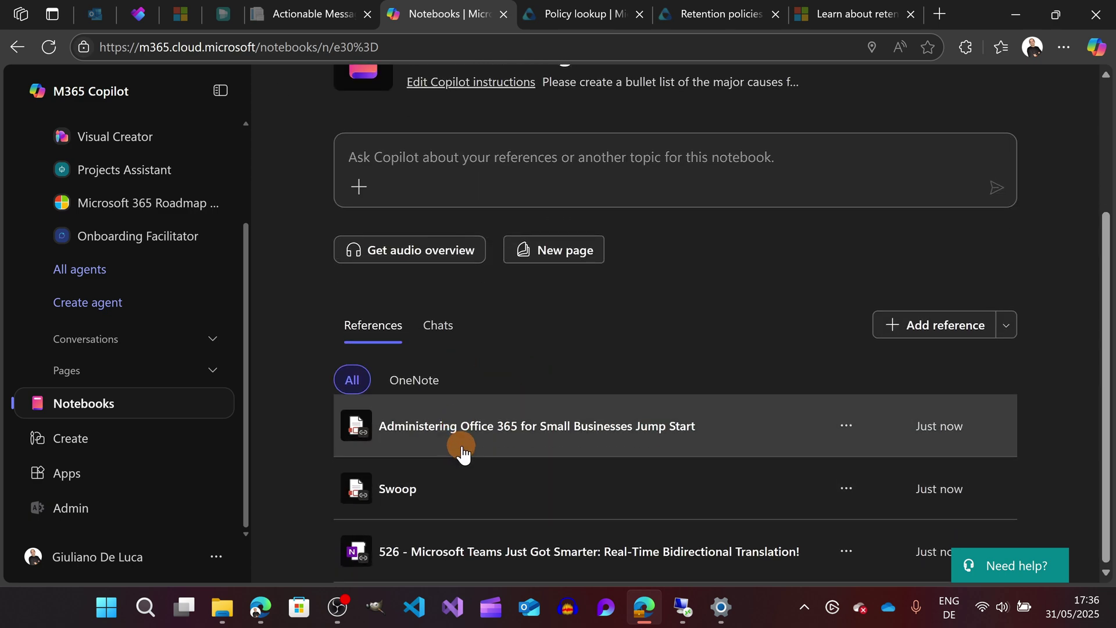
{"action": "scroll", "coordinate": [461, 448], "scroll_direction": "up", "scroll_amount": 4}
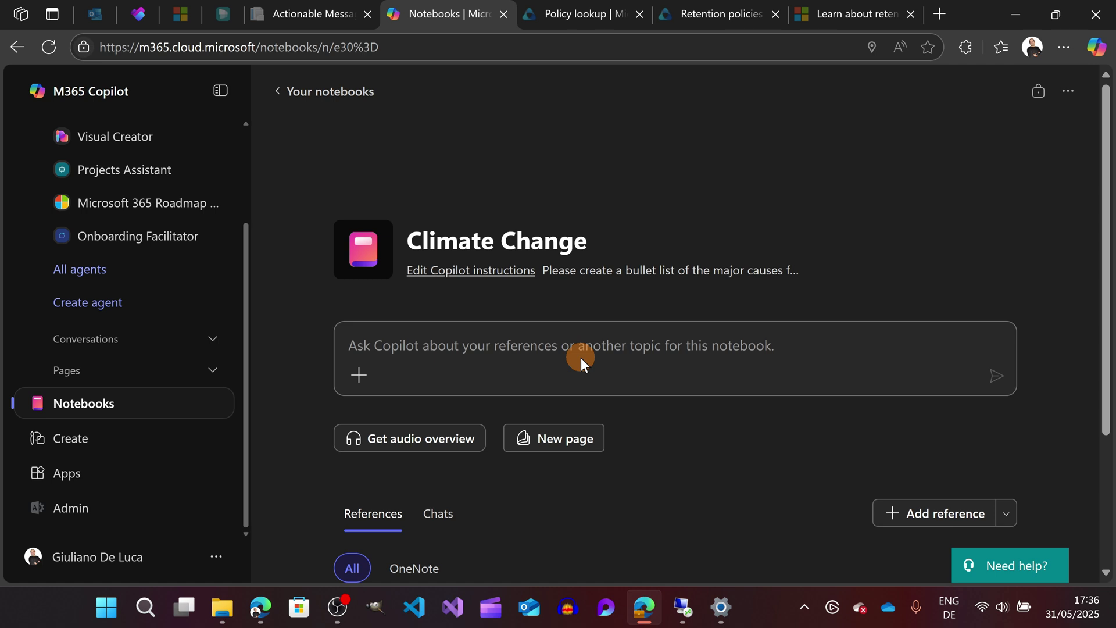
{"action": "scroll", "coordinate": [526, 346], "scroll_direction": "down", "scroll_amount": 1}
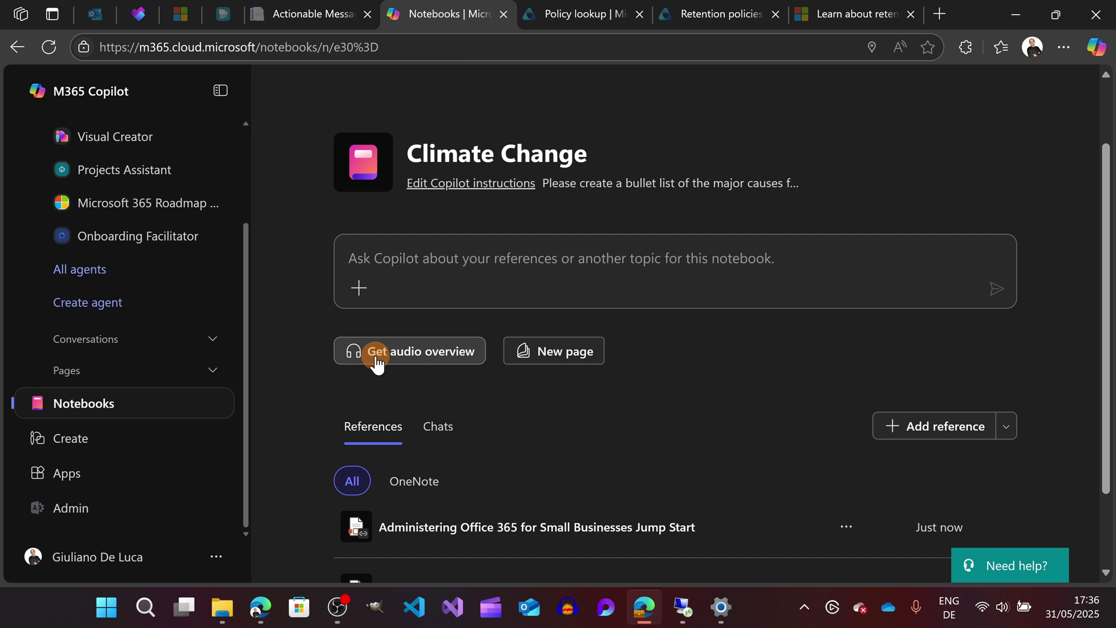
{"action": "left_click", "coordinate": [423, 362]}
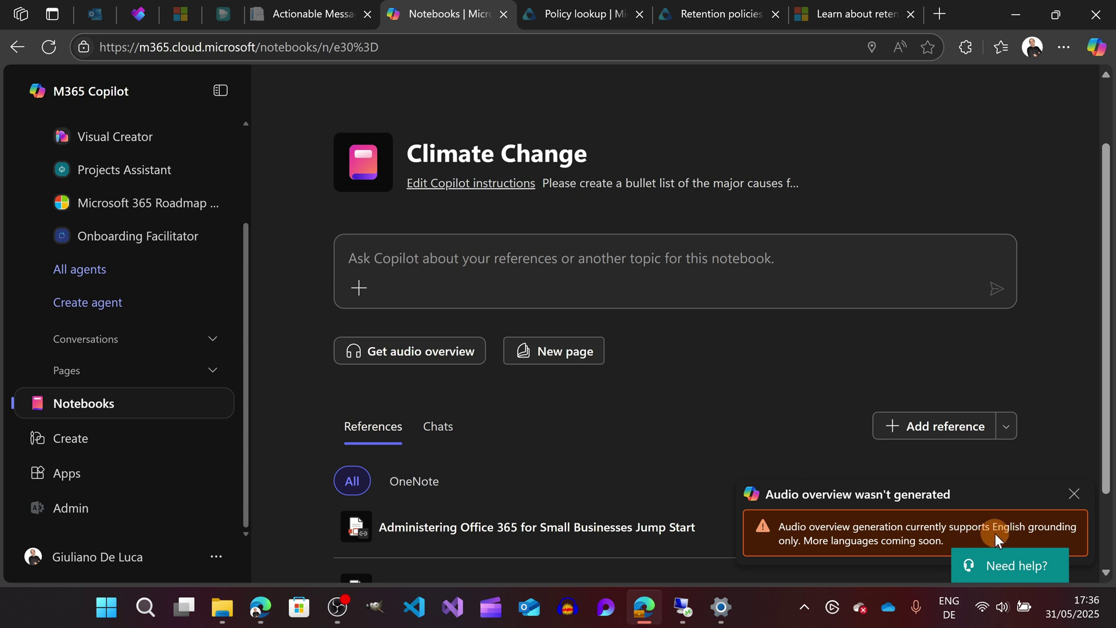
{"action": "scroll", "coordinate": [723, 384], "scroll_direction": "down", "scroll_amount": 2}
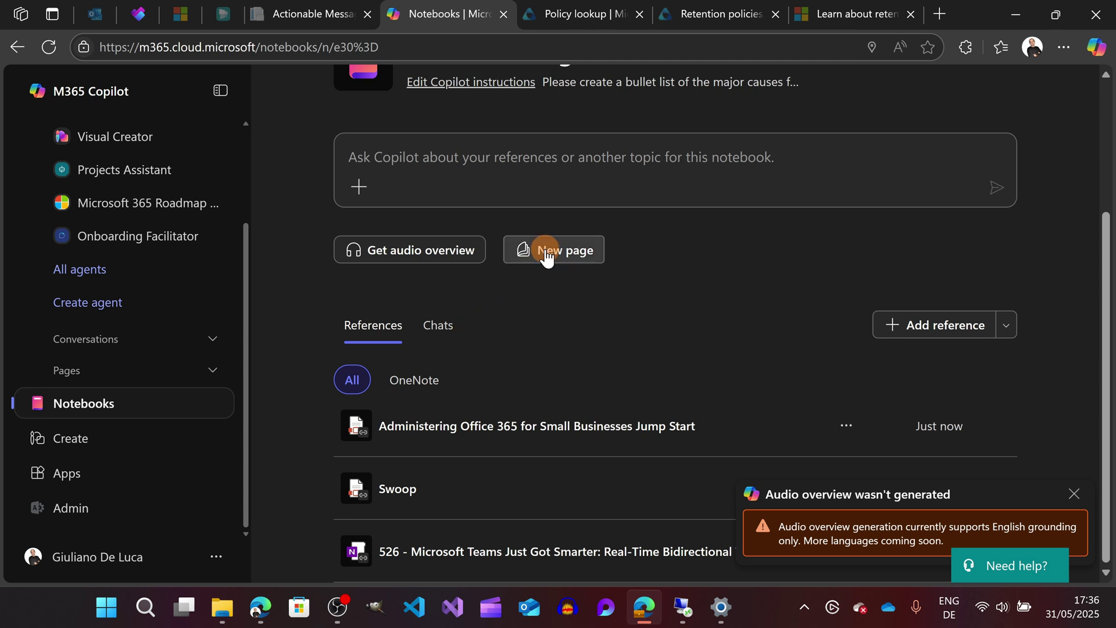
{"action": "scroll", "coordinate": [728, 303], "scroll_direction": "up", "scroll_amount": 3}
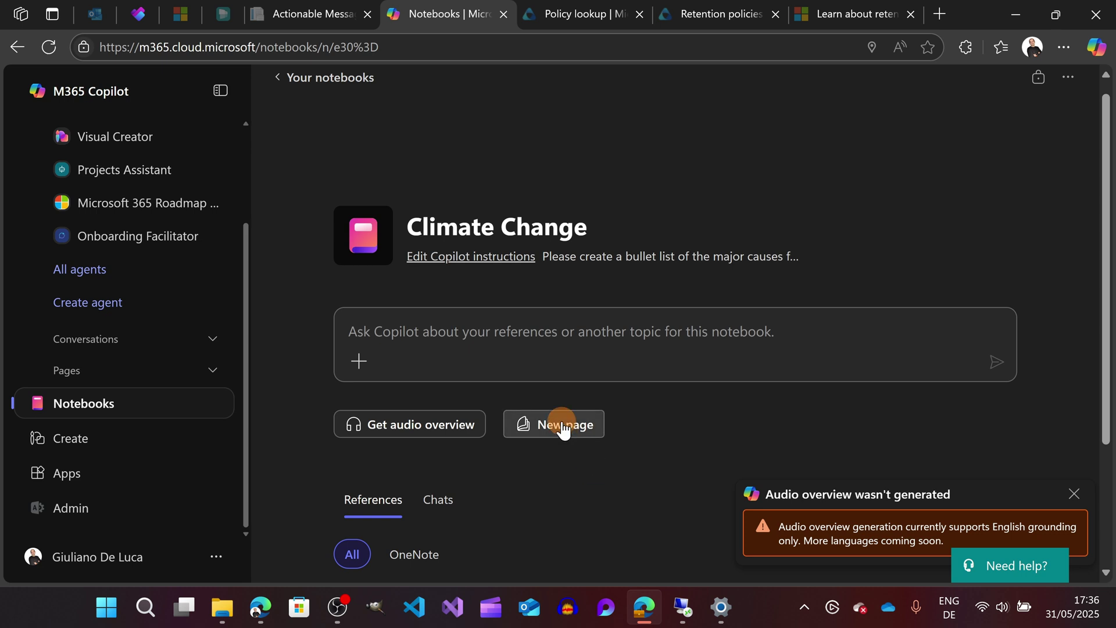
- Add a new page to the notebook and title it 'Climate Change', fixing the typo
{"action": "left_click", "coordinate": [562, 427]}
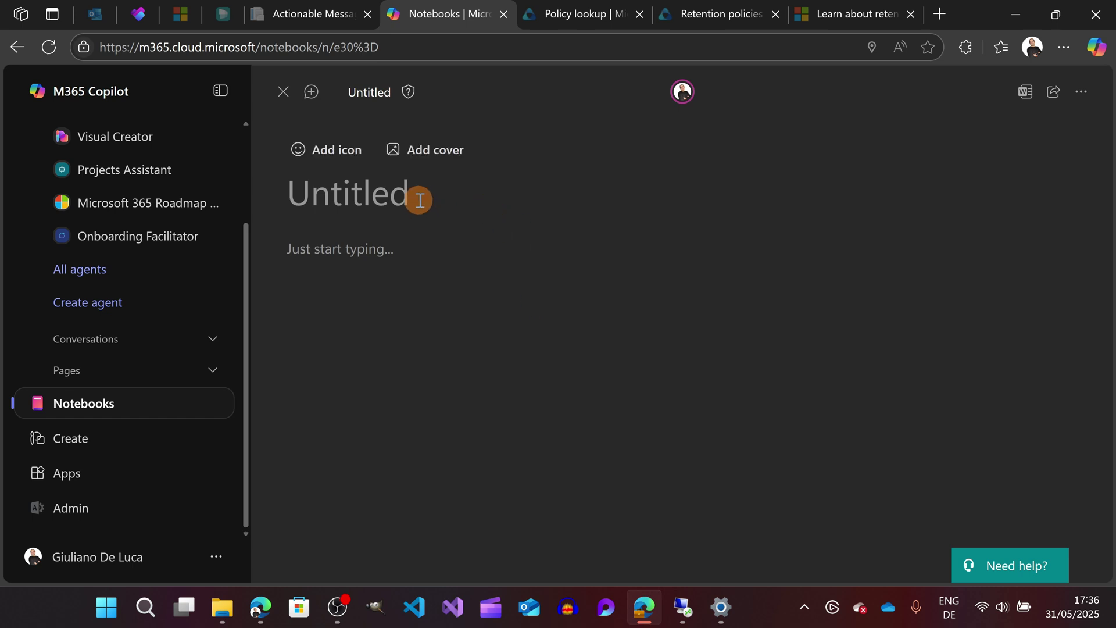
{"action": "left_click", "coordinate": [420, 195]}
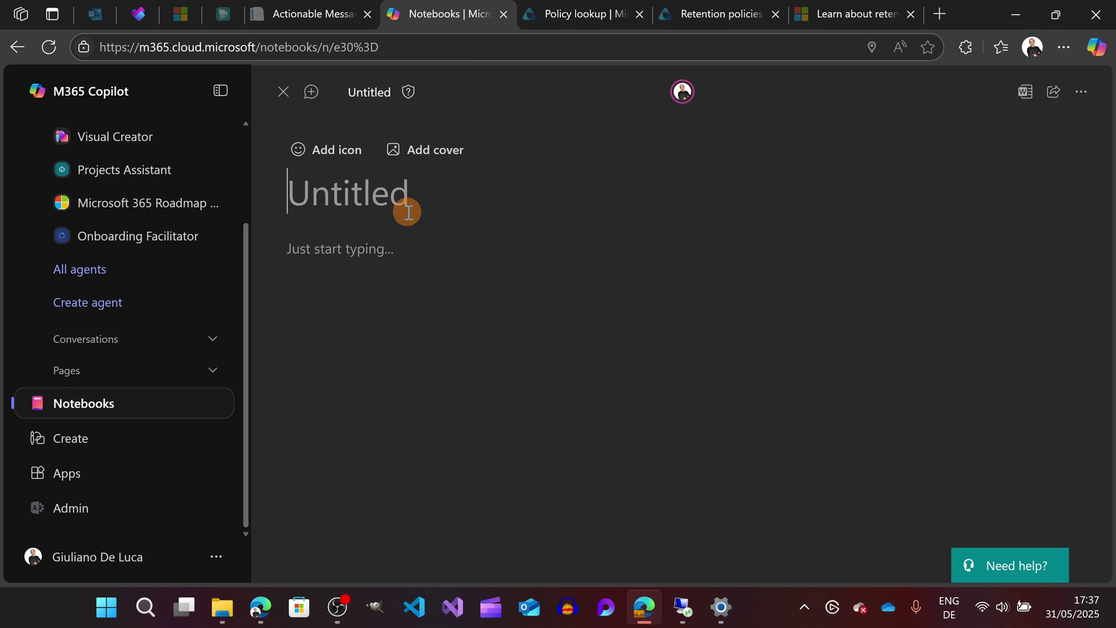
{"action": "type", "text": "Climate"}
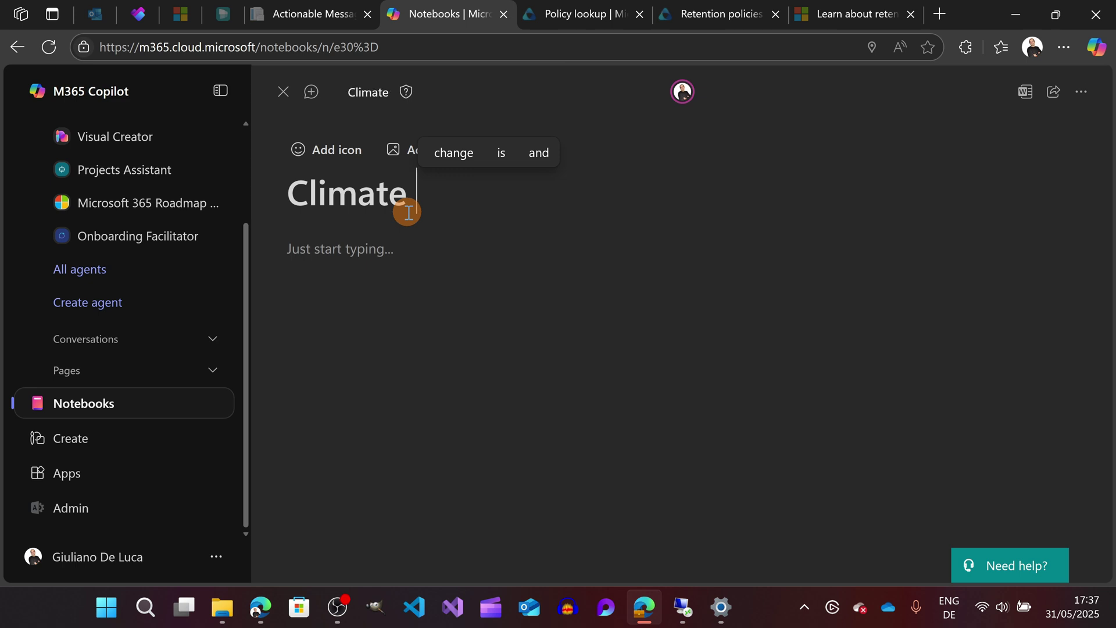
{"action": "type", "text": " Chaneg"}
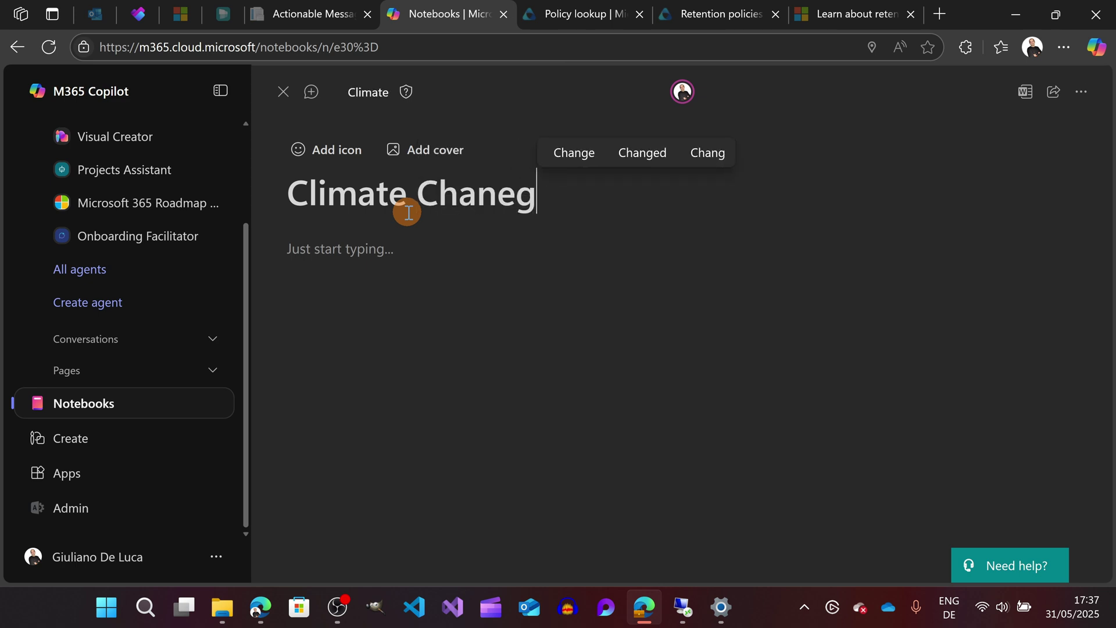
{"action": "key", "text": "BackSpace"}
{"action": "type", "text": "ge"}
{"action": "key", "text": "Left"}
{"action": "key", "text": "Left"}
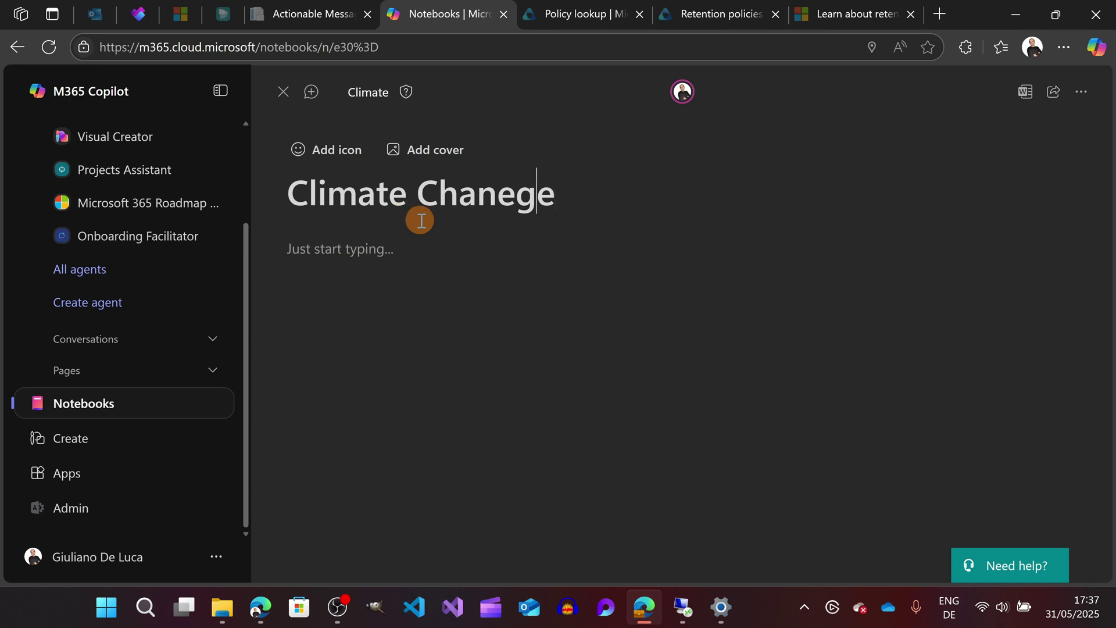
{"action": "key", "text": "BackSpace"}
{"action": "left_click", "coordinate": [493, 258]}
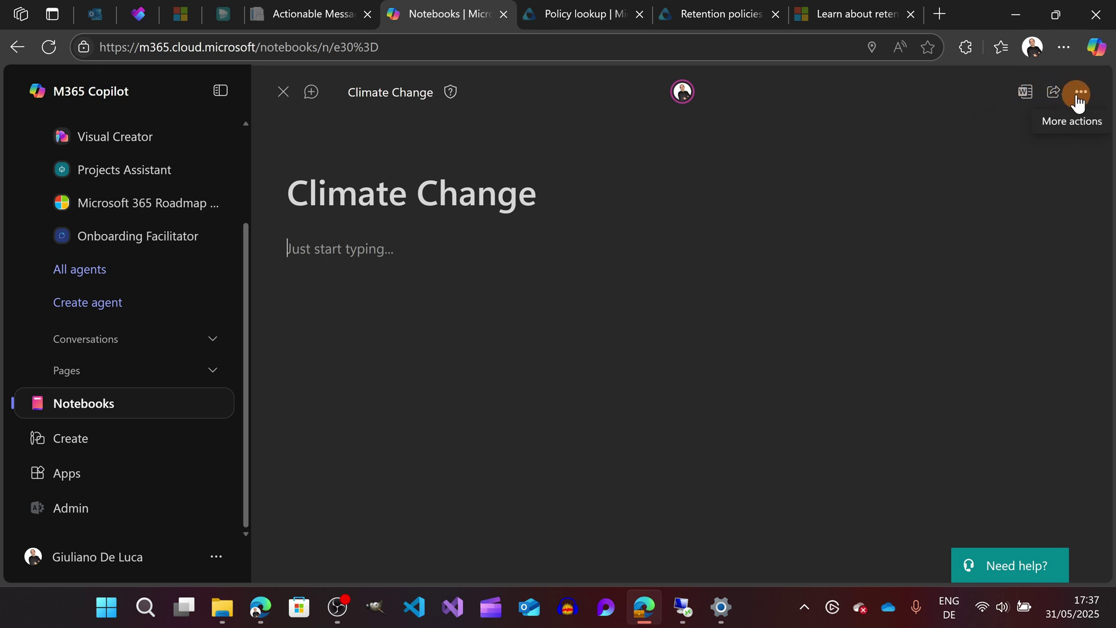
- Open the page as a Word draft, add a 'Test test' line under the heading, then close it
{"action": "left_click", "coordinate": [1024, 91]}
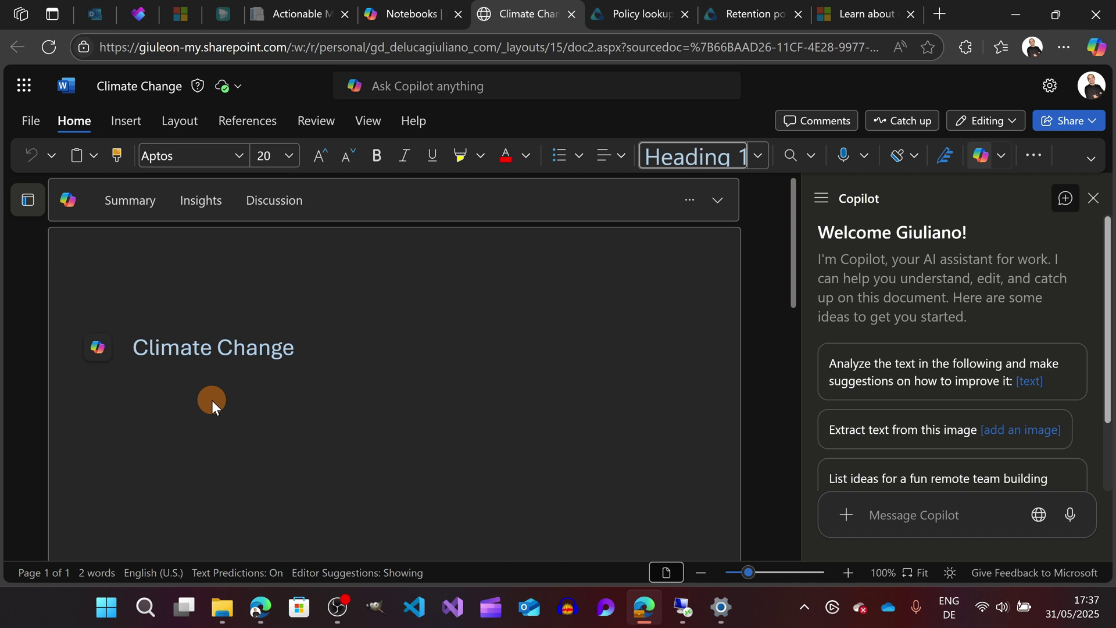
{"action": "left_click", "coordinate": [335, 382]}
{"action": "key", "text": "Return"}
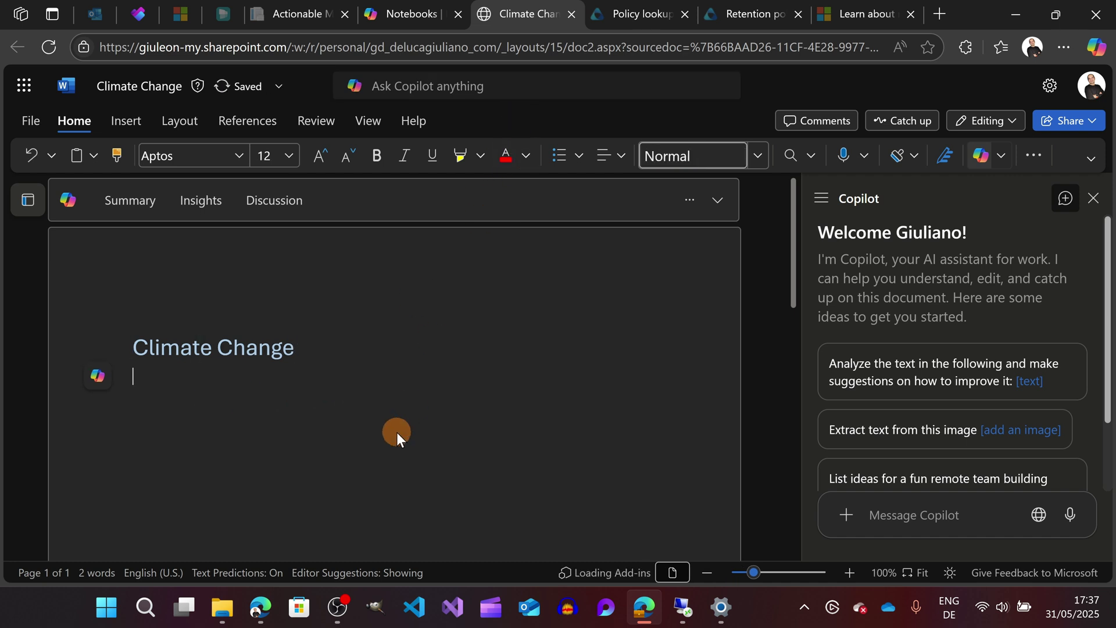
{"action": "type", "text": "Test test"}
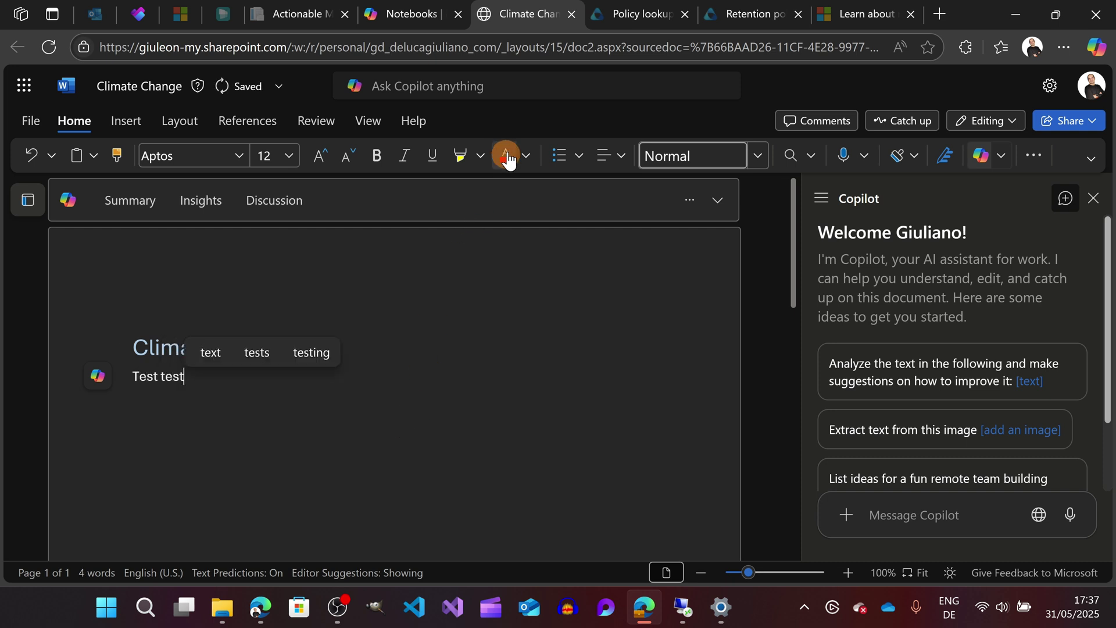
{"action": "left_click", "coordinate": [573, 14]}
{"action": "left_click", "coordinate": [909, 461]}
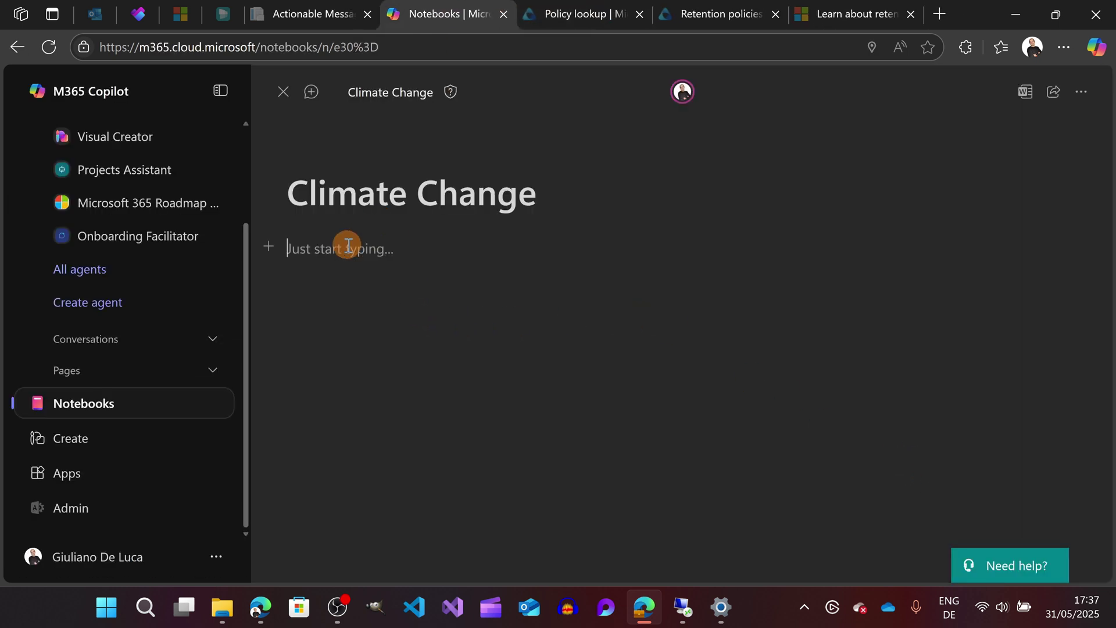
- Explore the page's options menu, type '/' to browse insert options, and open the Share menu
{"action": "left_click", "coordinate": [1080, 92]}
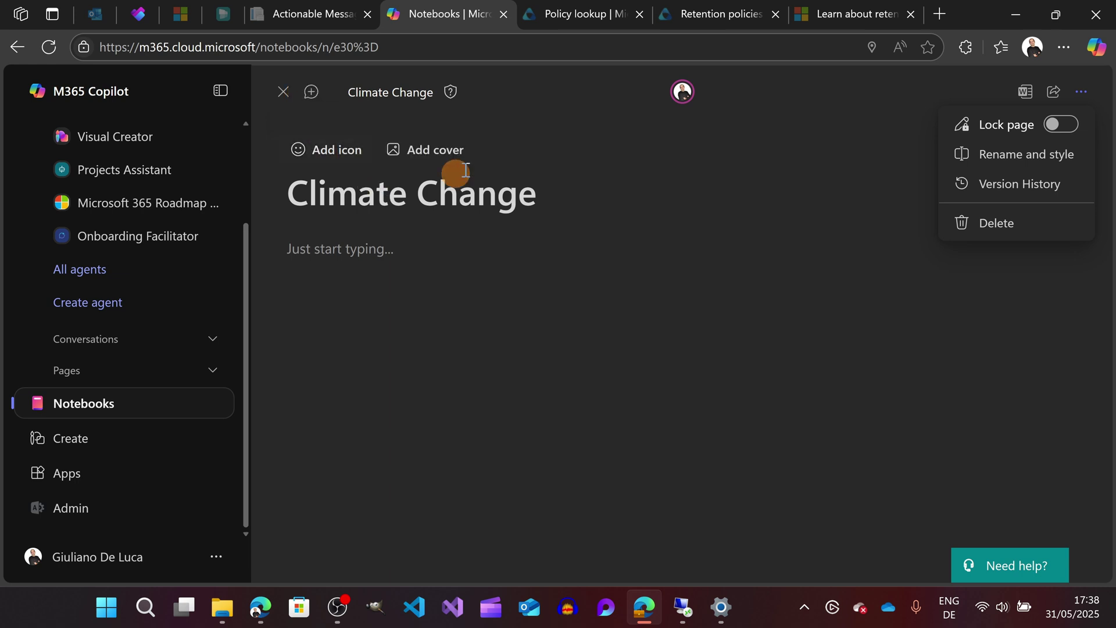
{"action": "left_click", "coordinate": [370, 259]}
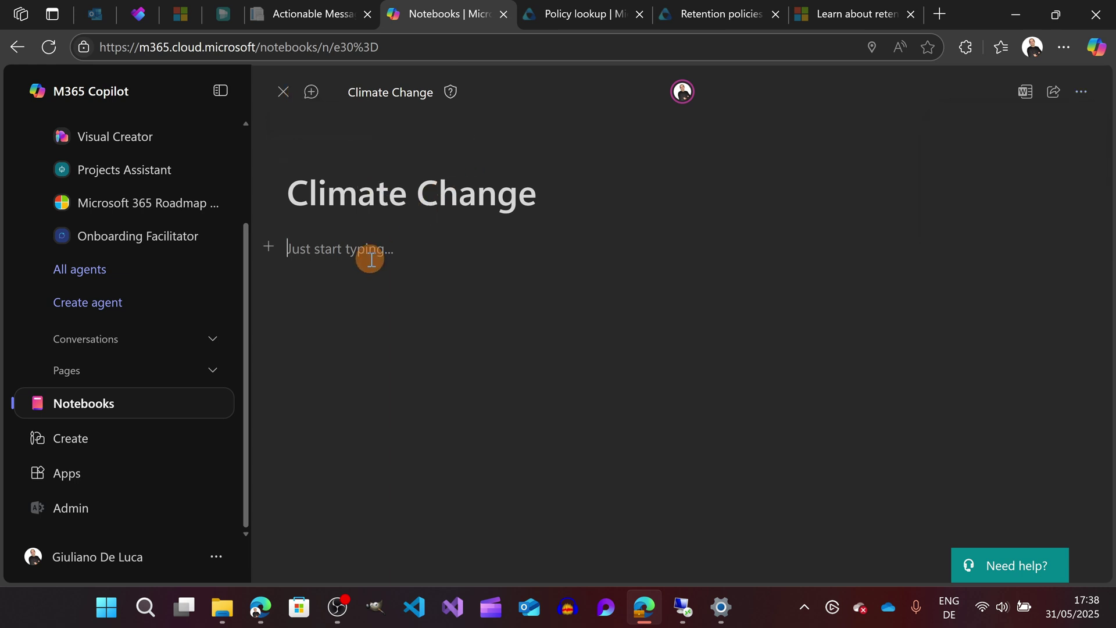
{"action": "type", "text": "/"}
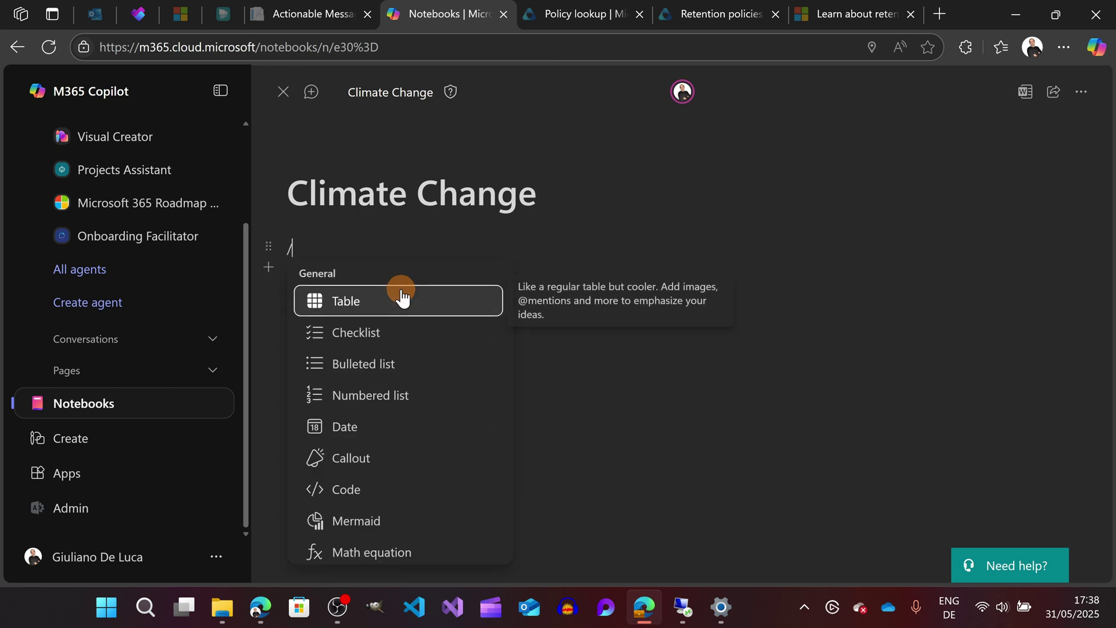
{"action": "scroll", "coordinate": [409, 323], "scroll_direction": "down", "scroll_amount": 7}
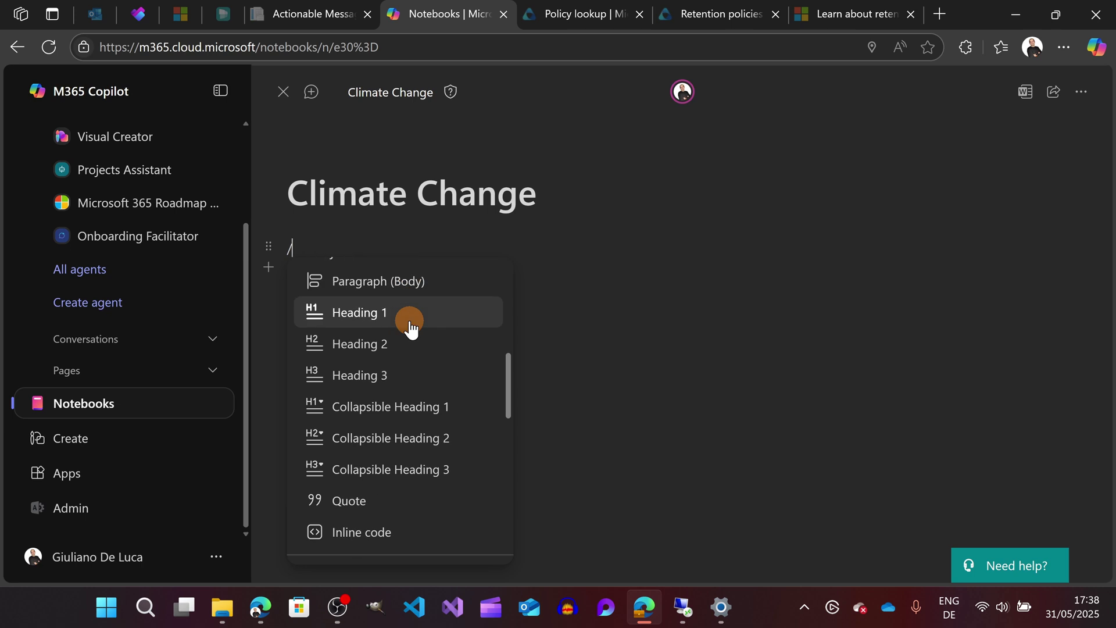
{"action": "scroll", "coordinate": [410, 324], "scroll_direction": "up", "scroll_amount": 3}
{"action": "scroll", "coordinate": [410, 325], "scroll_direction": "down", "scroll_amount": 5}
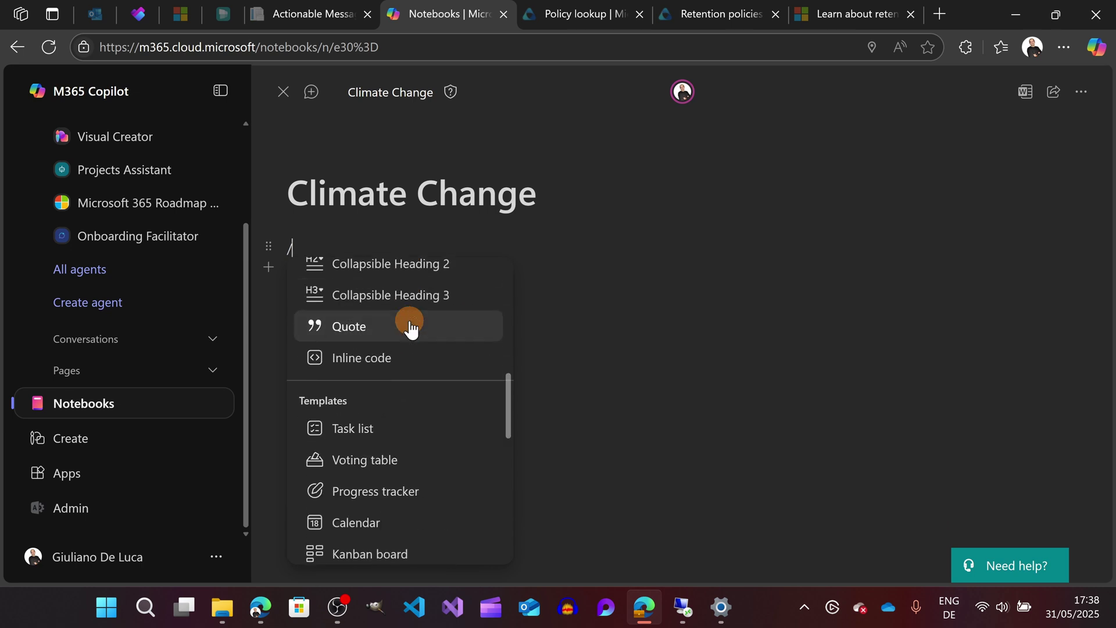
{"action": "scroll", "coordinate": [410, 324], "scroll_direction": "down", "scroll_amount": 5}
{"action": "left_click", "coordinate": [610, 229]}
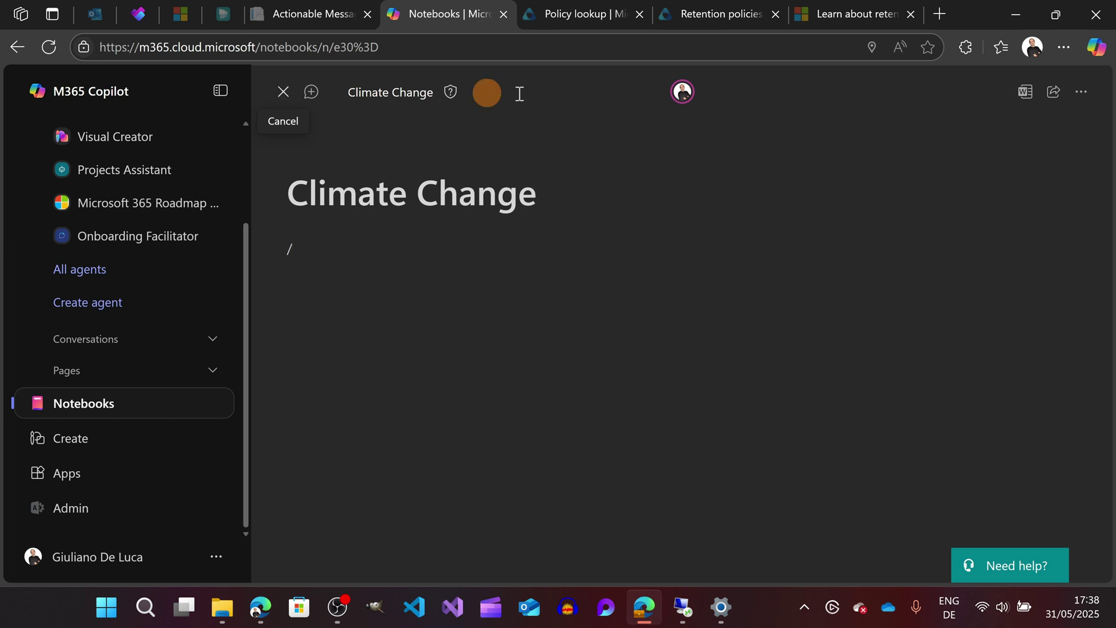
{"action": "left_click", "coordinate": [1082, 92]}
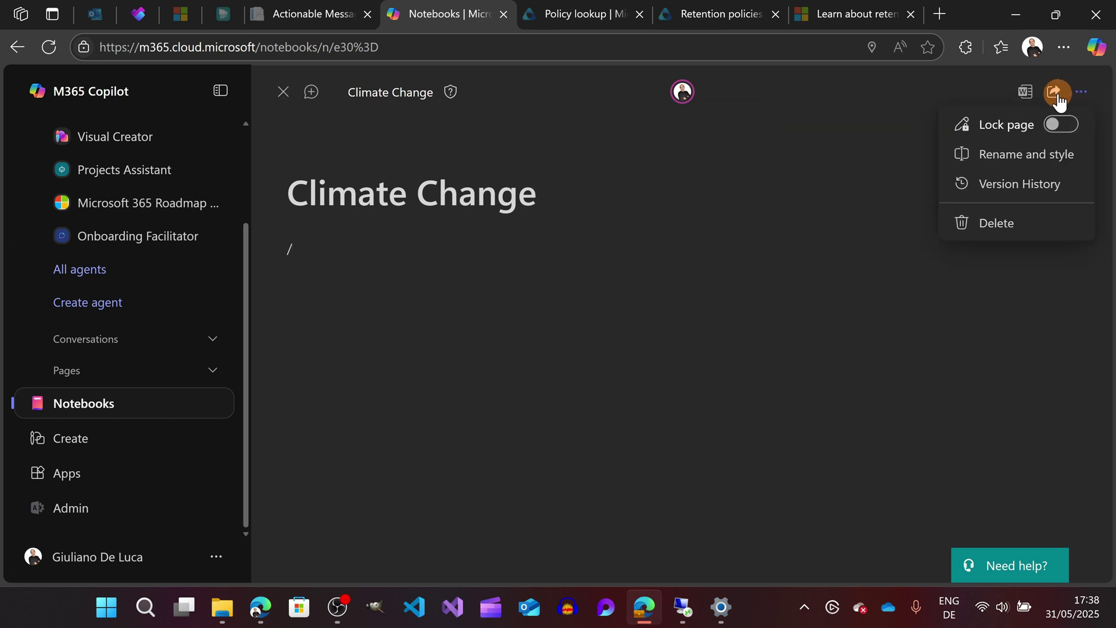
{"action": "left_click", "coordinate": [1053, 91]}
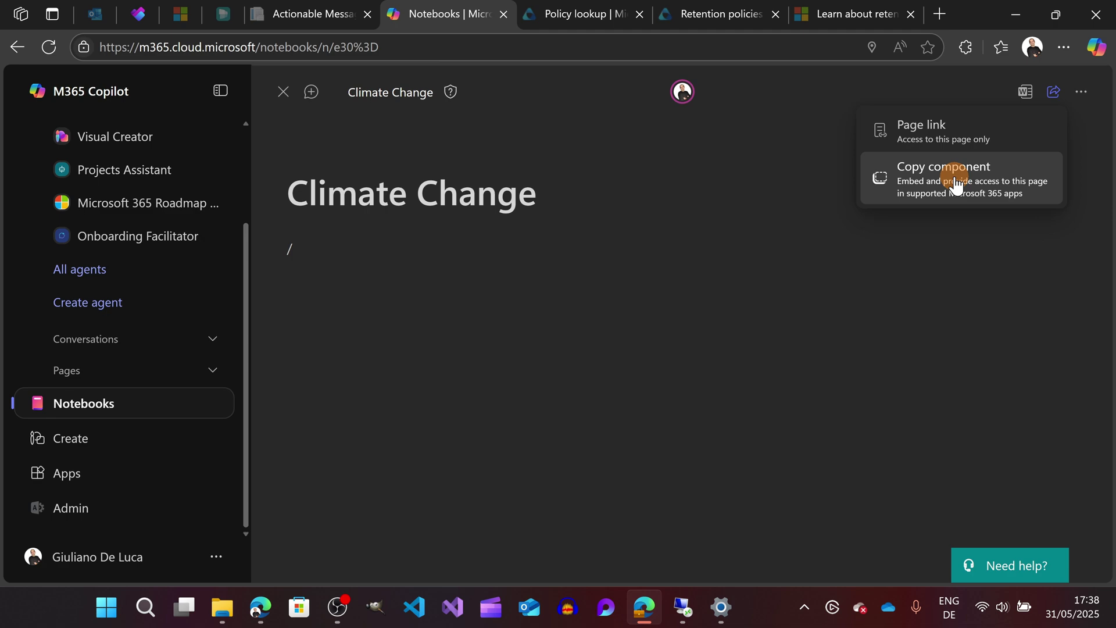
- Close the page, filter the notebook's references to Pages, and dismiss the audio-overview error
{"action": "left_click", "coordinate": [449, 93]}
{"action": "left_click", "coordinate": [274, 106]}
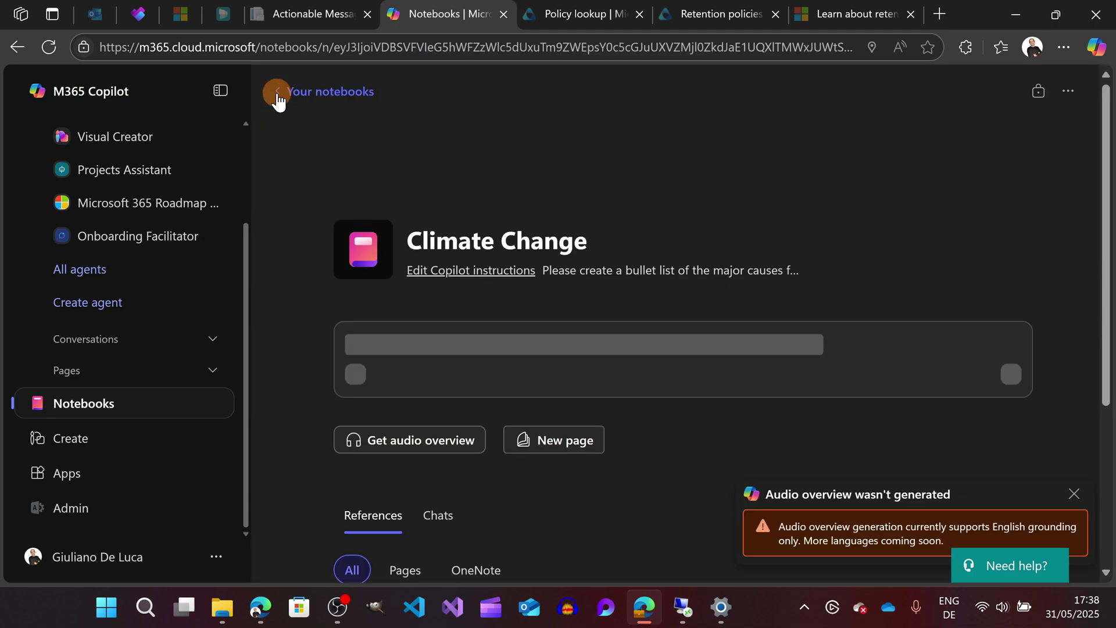
{"action": "scroll", "coordinate": [731, 242], "scroll_direction": "down", "scroll_amount": 3}
{"action": "scroll", "coordinate": [731, 242], "scroll_direction": "down", "scroll_amount": 1}
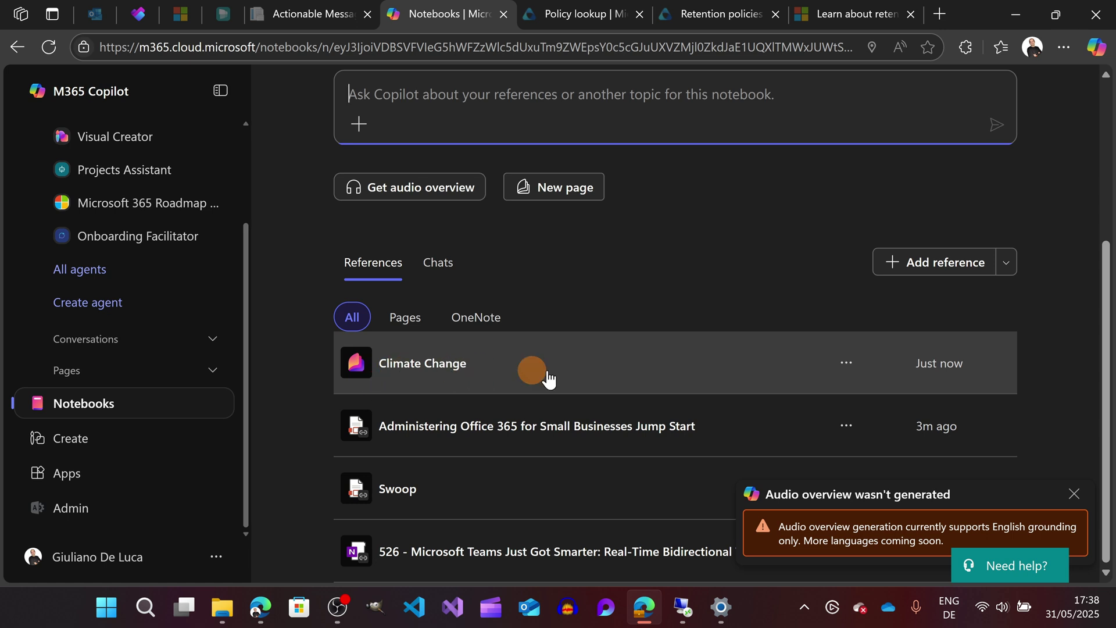
{"action": "left_click", "coordinate": [407, 319]}
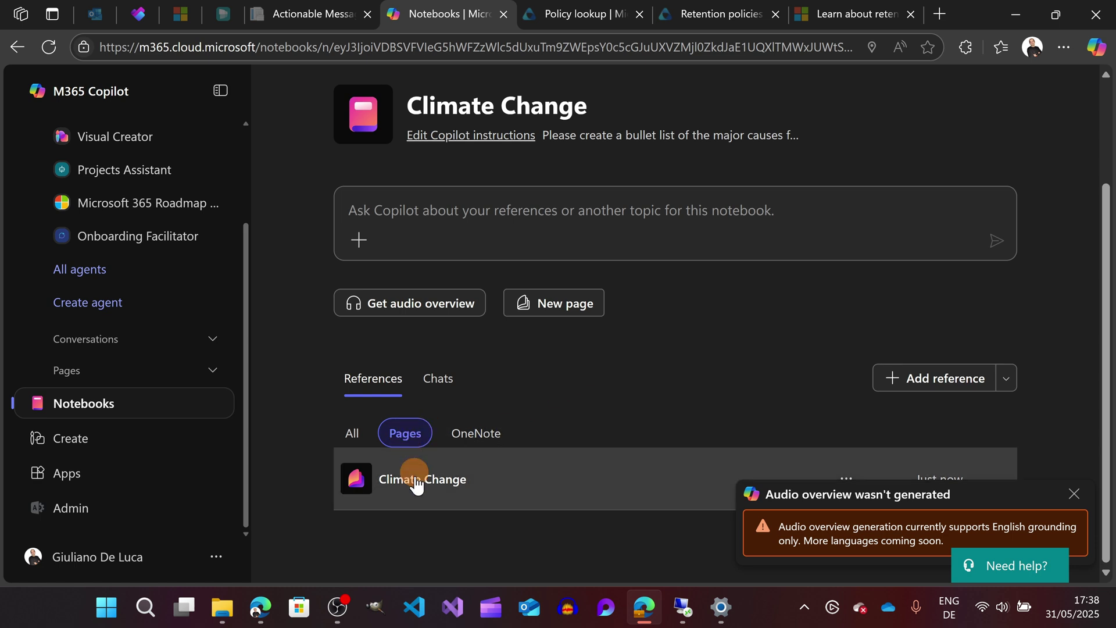
{"action": "left_click", "coordinate": [1074, 494]}
- Filter references to OneNote, return to All, then switch to the empty Chats tab
{"action": "left_click", "coordinate": [366, 437]}
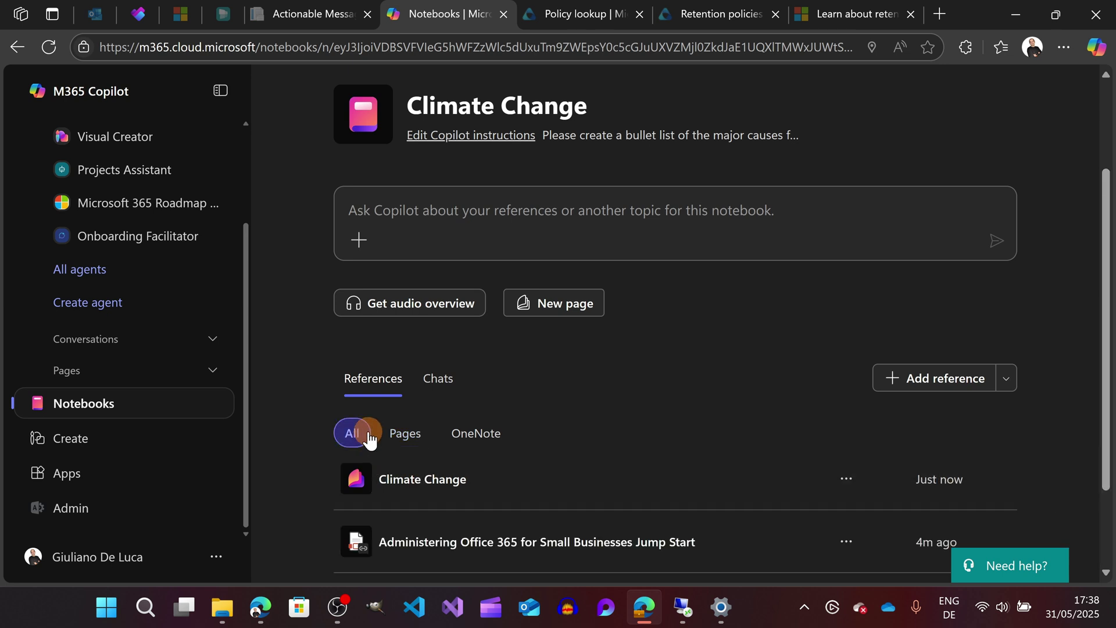
{"action": "scroll", "coordinate": [375, 439], "scroll_direction": "down", "scroll_amount": 2}
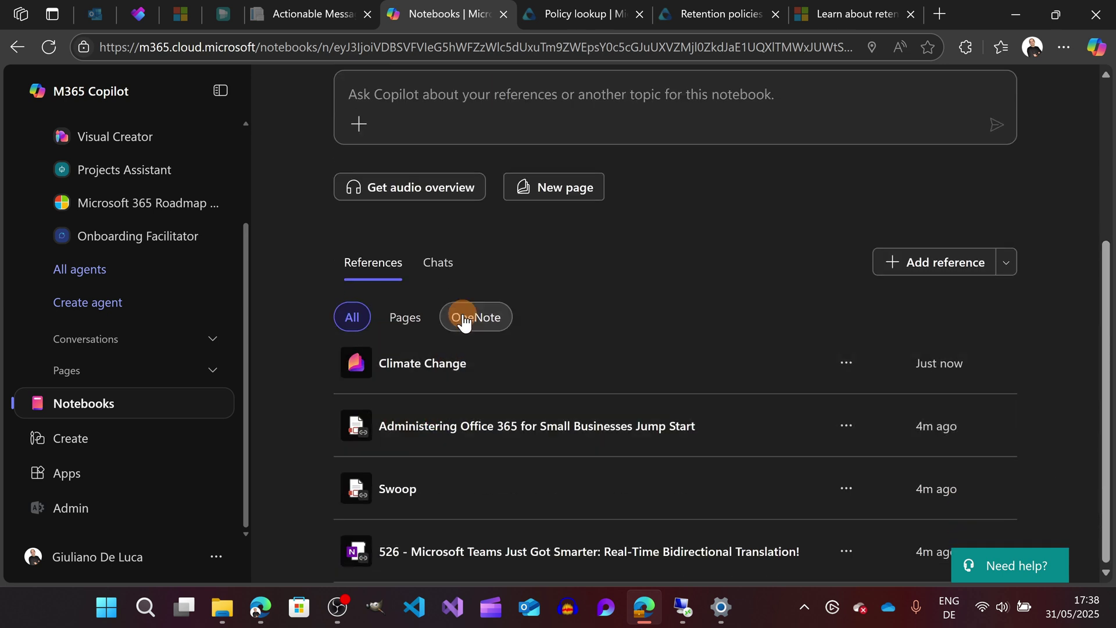
{"action": "left_click", "coordinate": [468, 317]}
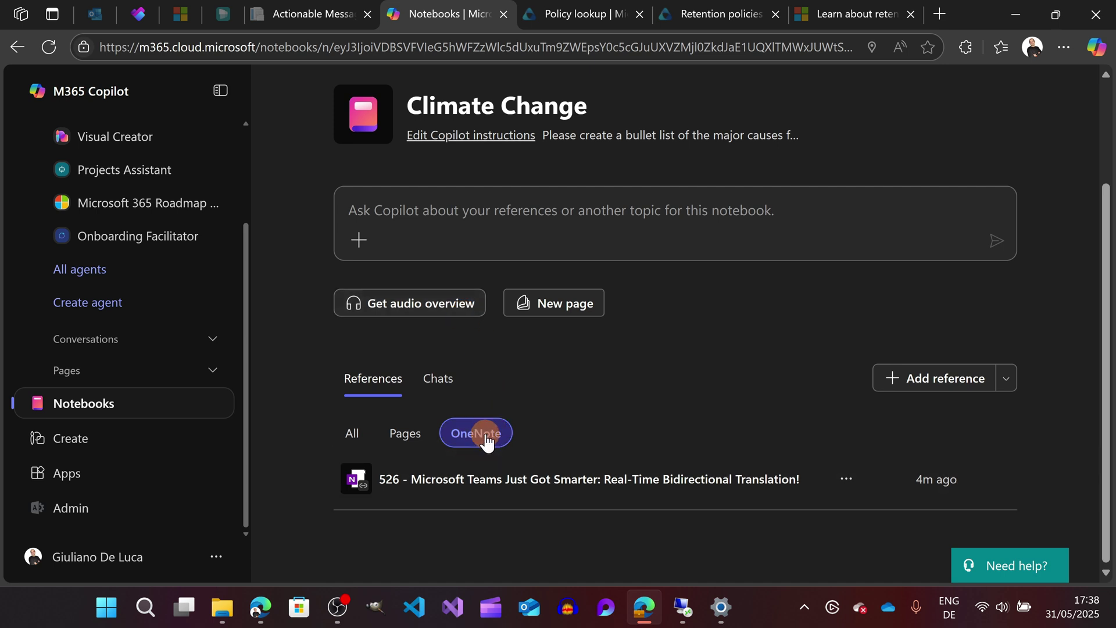
{"action": "left_click", "coordinate": [351, 435]}
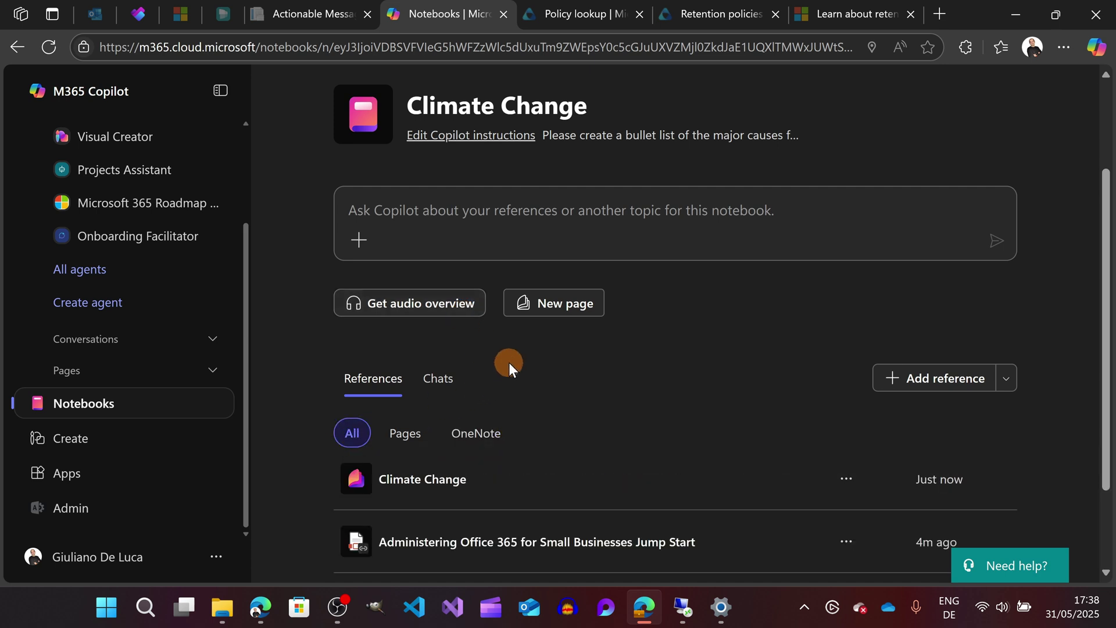
{"action": "left_click", "coordinate": [452, 381]}
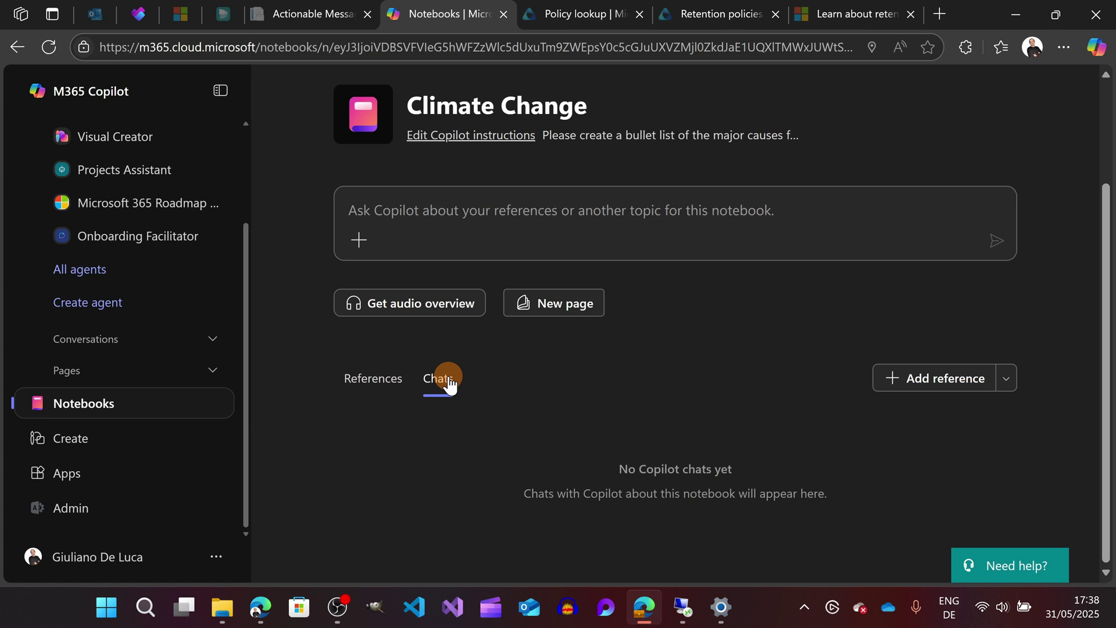
- Upload 'Advanced Windows Store App Development with HTML5 Jump Start.pdf' from Documents as a notebook reference
{"action": "left_click", "coordinate": [1006, 379]}
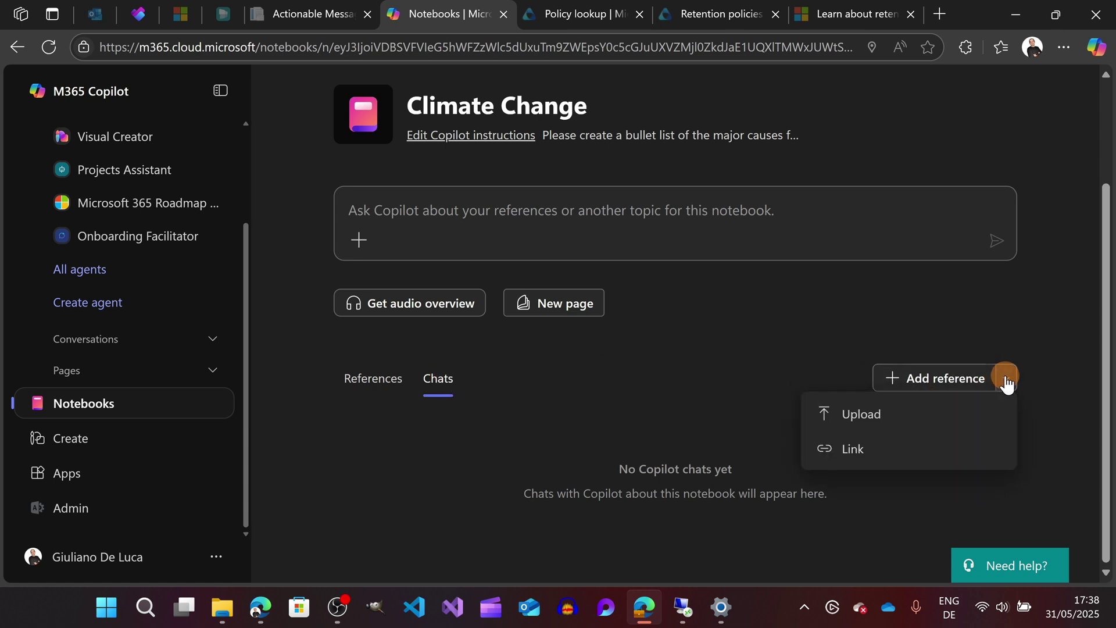
{"action": "left_click", "coordinate": [885, 414]}
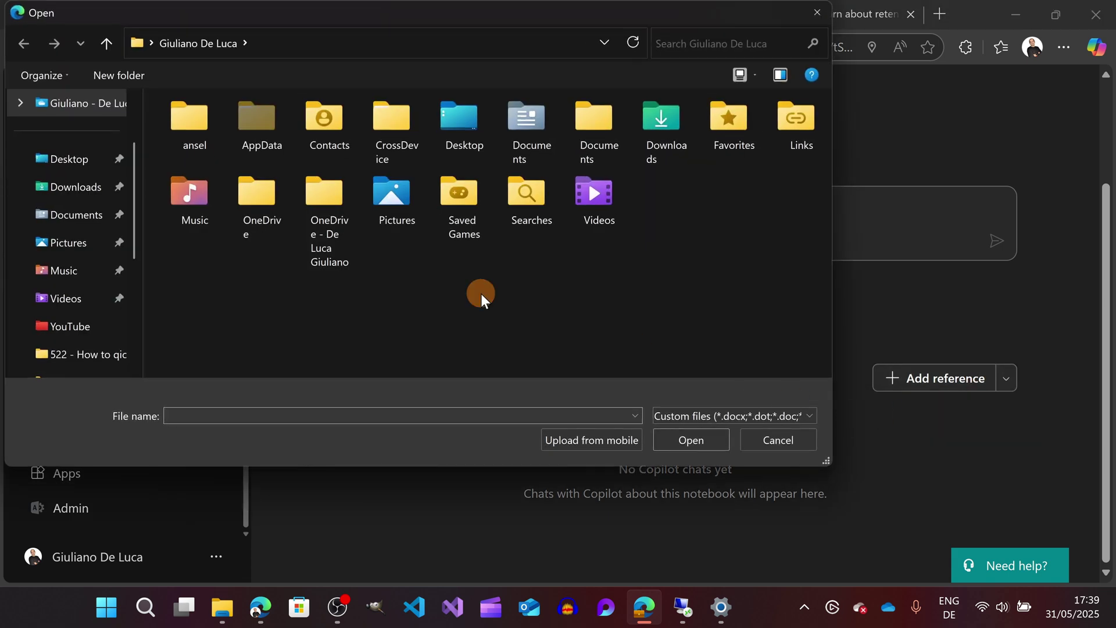
{"action": "left_click", "coordinate": [72, 189]}
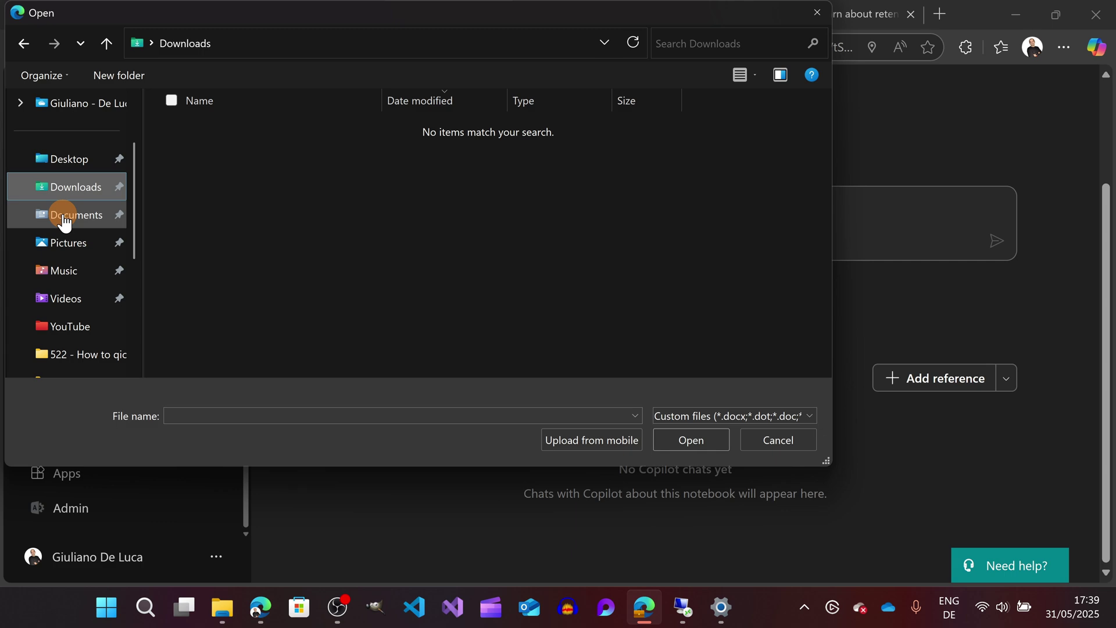
{"action": "left_click", "coordinate": [64, 216]}
{"action": "scroll", "coordinate": [218, 244], "scroll_direction": "down", "scroll_amount": 1}
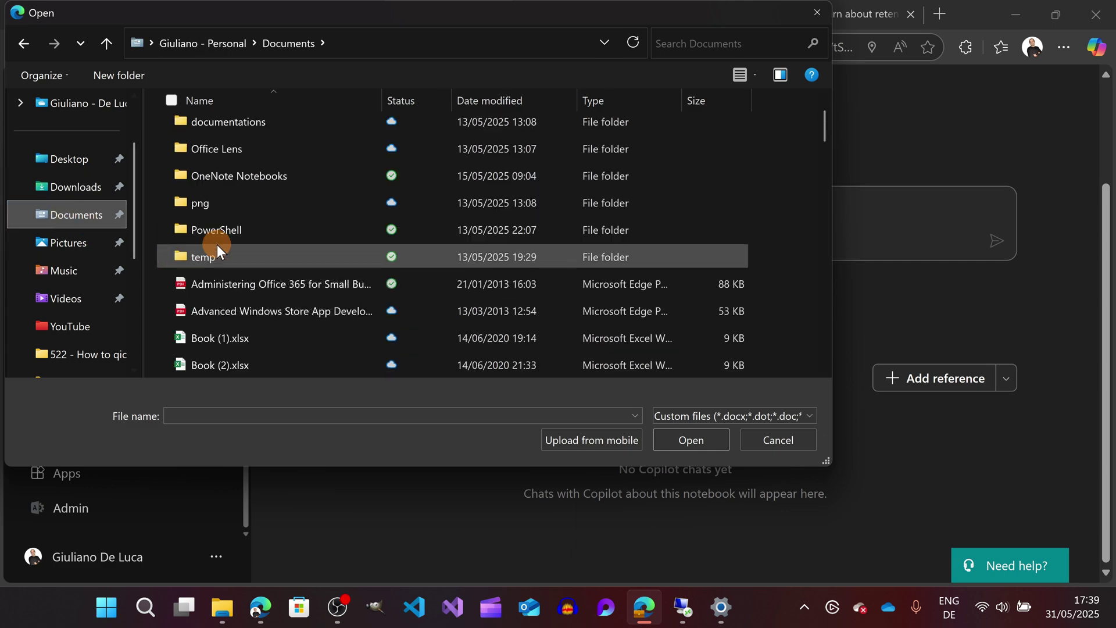
{"action": "left_click", "coordinate": [249, 314]}
{"action": "left_click", "coordinate": [709, 440]}
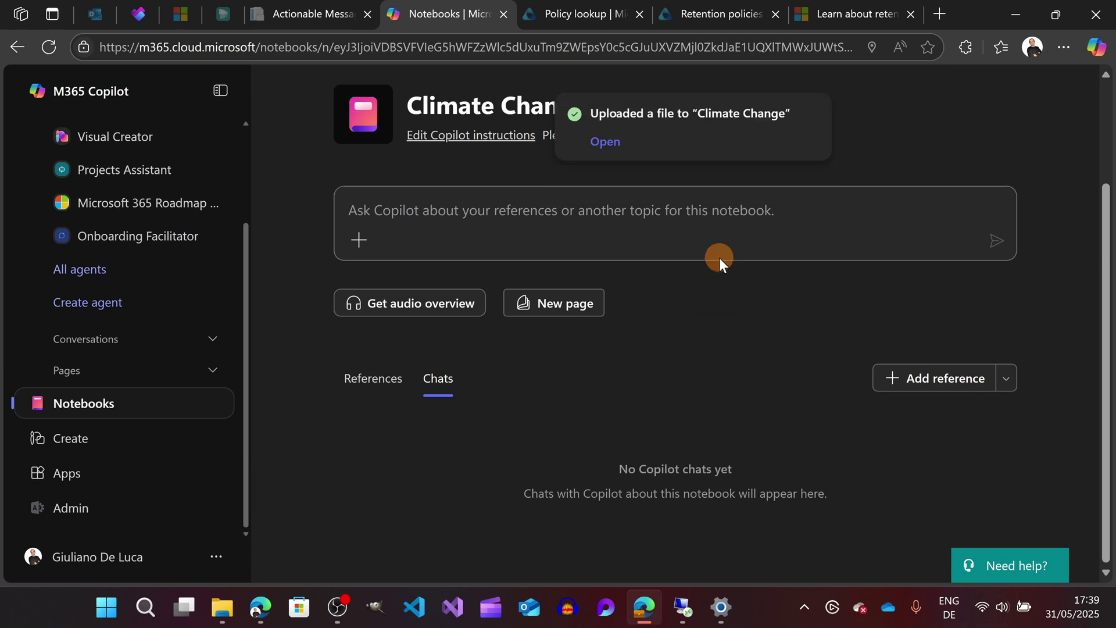
- Switch the Climate Change notebook from its empty chats to its References list
{"action": "left_click", "coordinate": [1006, 378]}
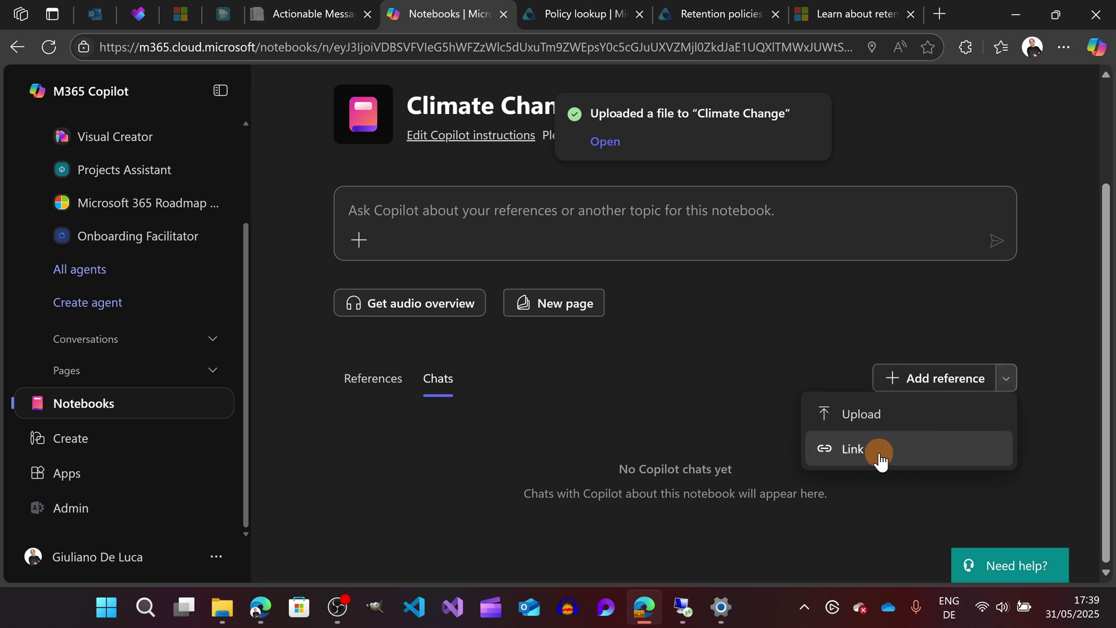
{"action": "left_click", "coordinate": [671, 398]}
{"action": "left_click", "coordinate": [368, 392]}
{"action": "scroll", "coordinate": [368, 394], "scroll_direction": "down", "scroll_amount": 3}
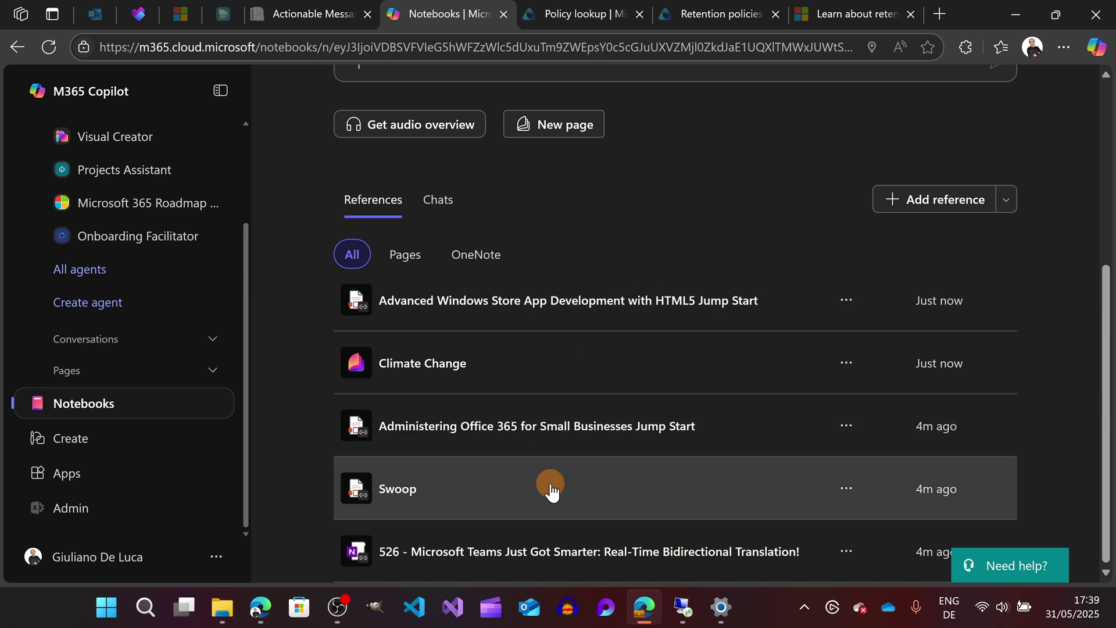
{"action": "scroll", "coordinate": [574, 413], "scroll_direction": "up", "scroll_amount": 2}
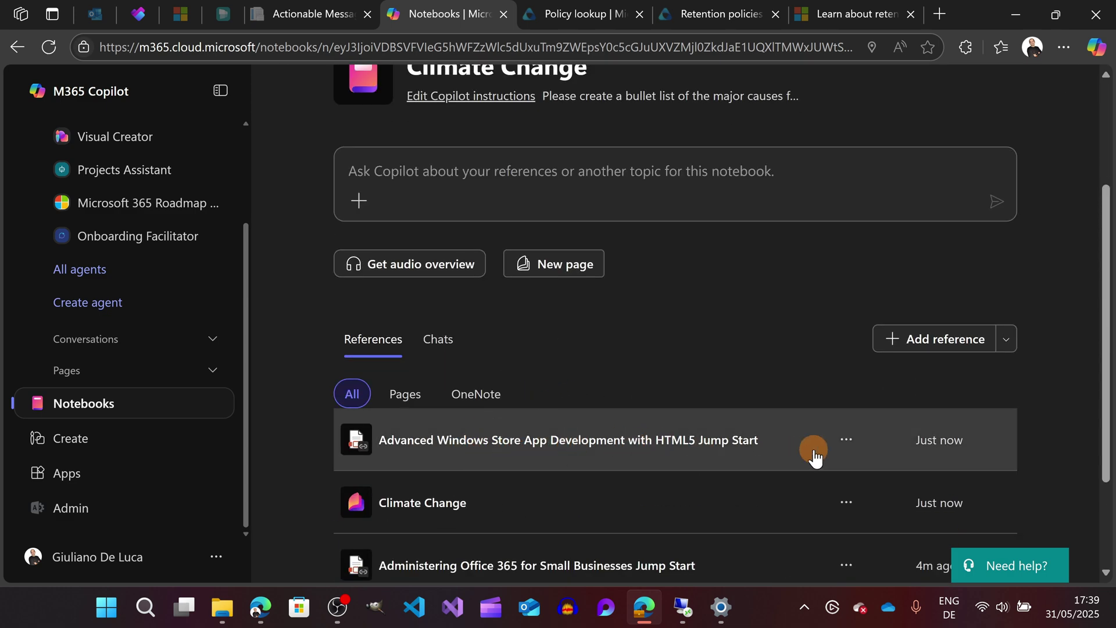
- Open the Windows Store App reference's '...' menu, then start a question in Ask Copilot
{"action": "left_click", "coordinate": [850, 444]}
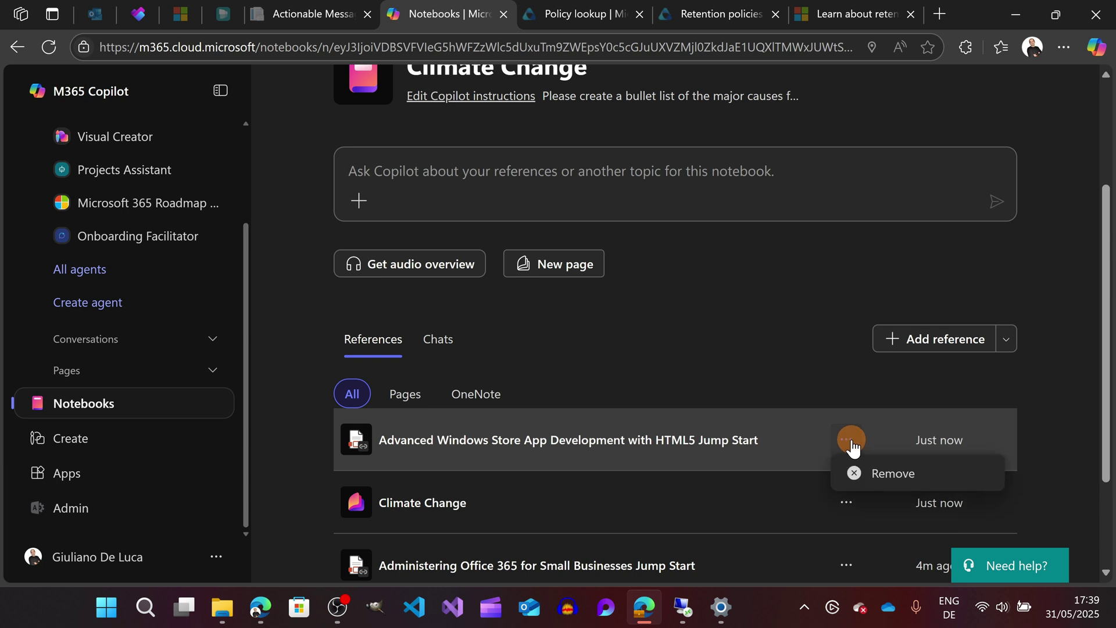
{"action": "left_click", "coordinate": [892, 478]}
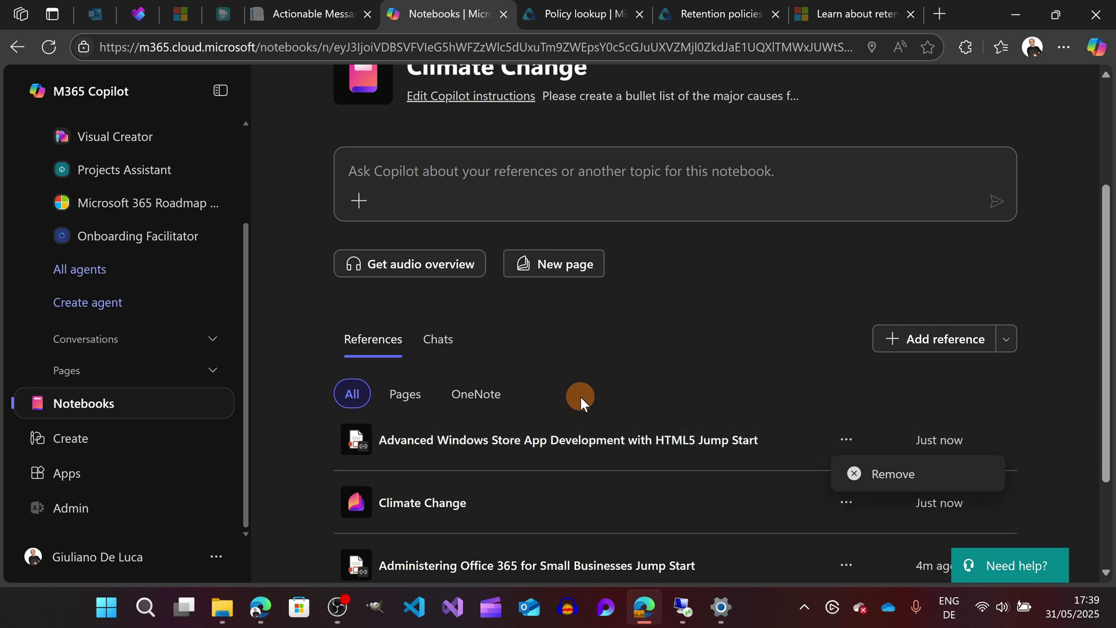
{"action": "left_click", "coordinate": [438, 347]}
{"action": "scroll", "coordinate": [439, 352], "scroll_direction": "up", "scroll_amount": 1}
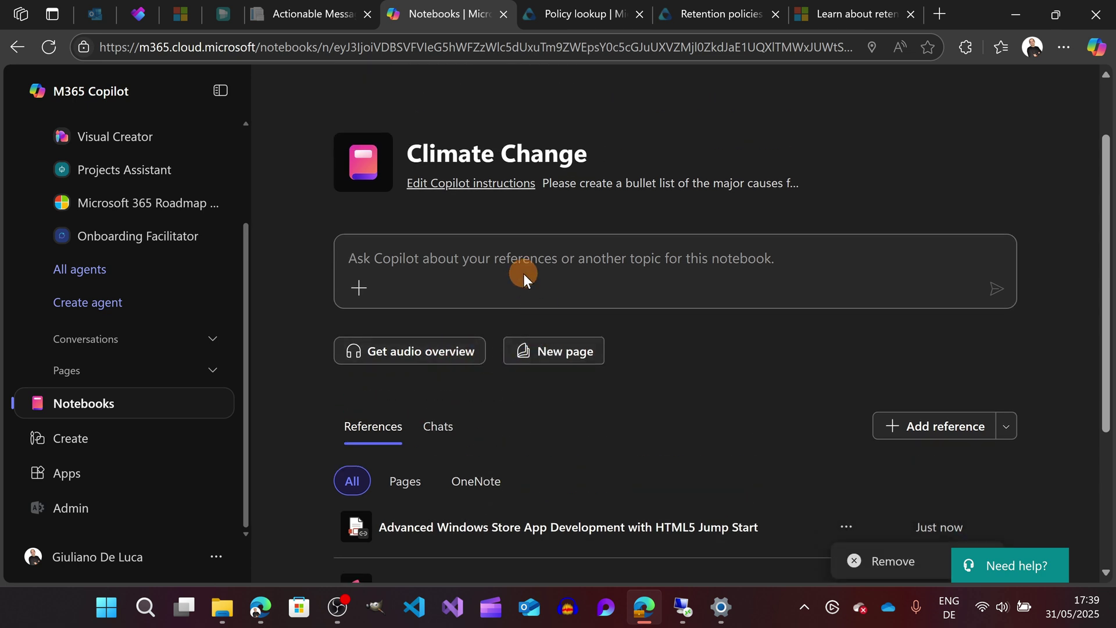
{"action": "left_click", "coordinate": [524, 253]}
{"action": "scroll", "coordinate": [787, 291], "scroll_direction": "up", "scroll_amount": 1}
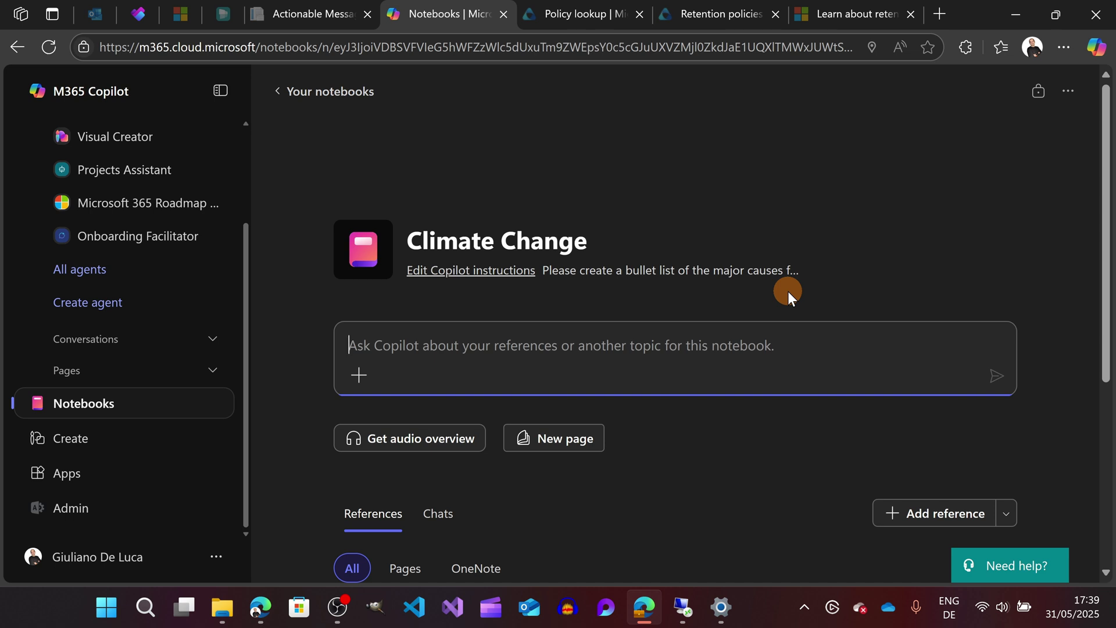
- Ask Copilot to elaborate on the major causes of climate change and review its seven-cause answer
{"action": "type", "text": "please elaborate on the major causes of climate change"}
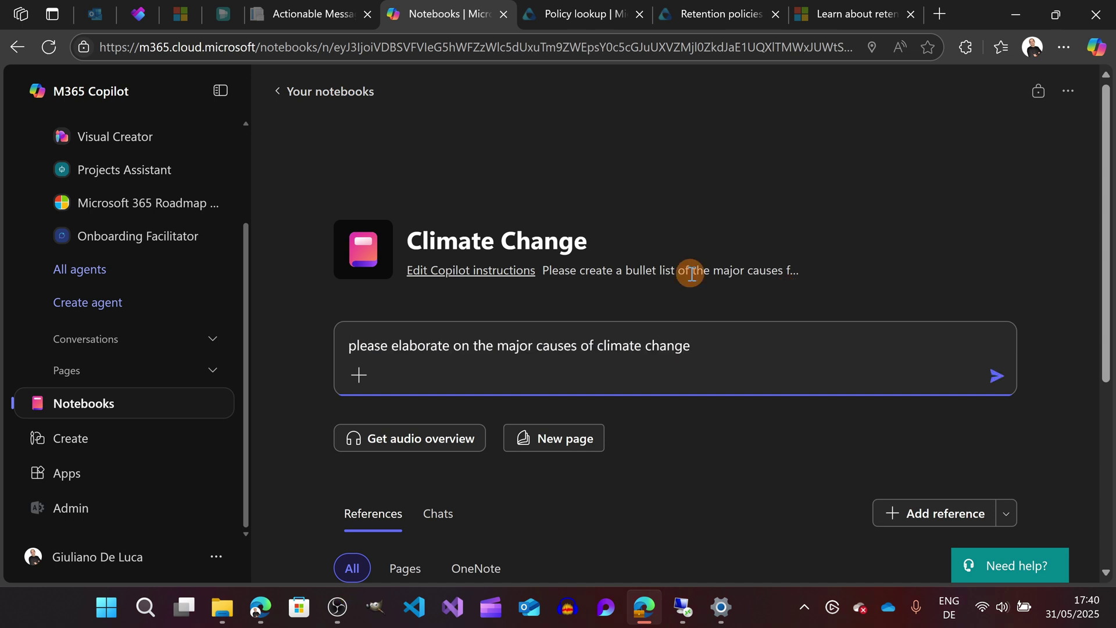
{"action": "left_click", "coordinate": [1004, 382]}
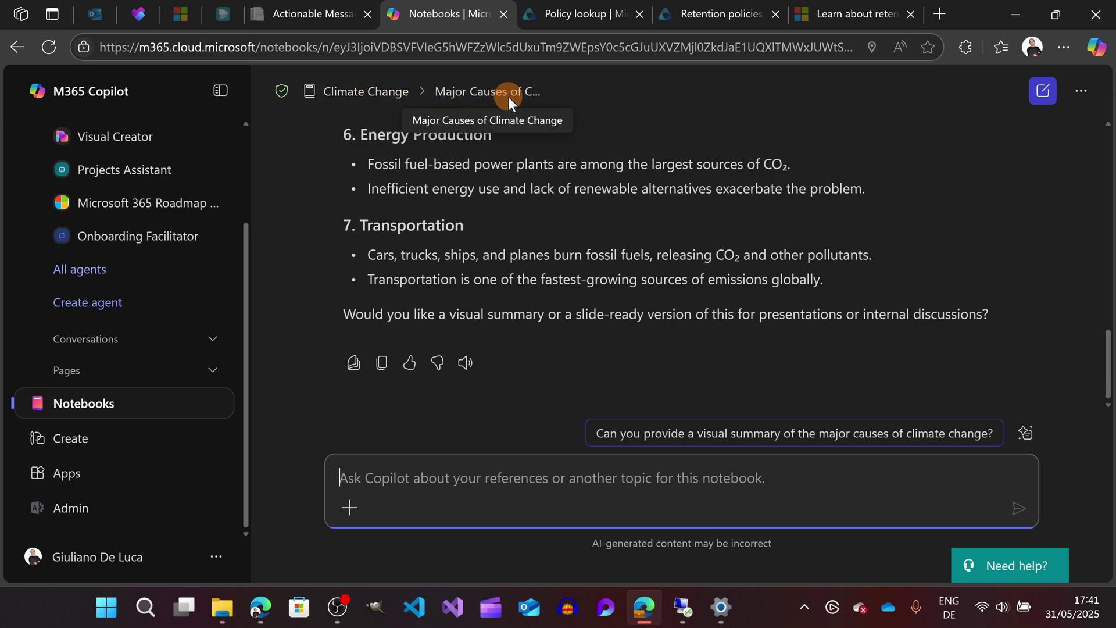
{"action": "scroll", "coordinate": [863, 346], "scroll_direction": "up", "scroll_amount": 15}
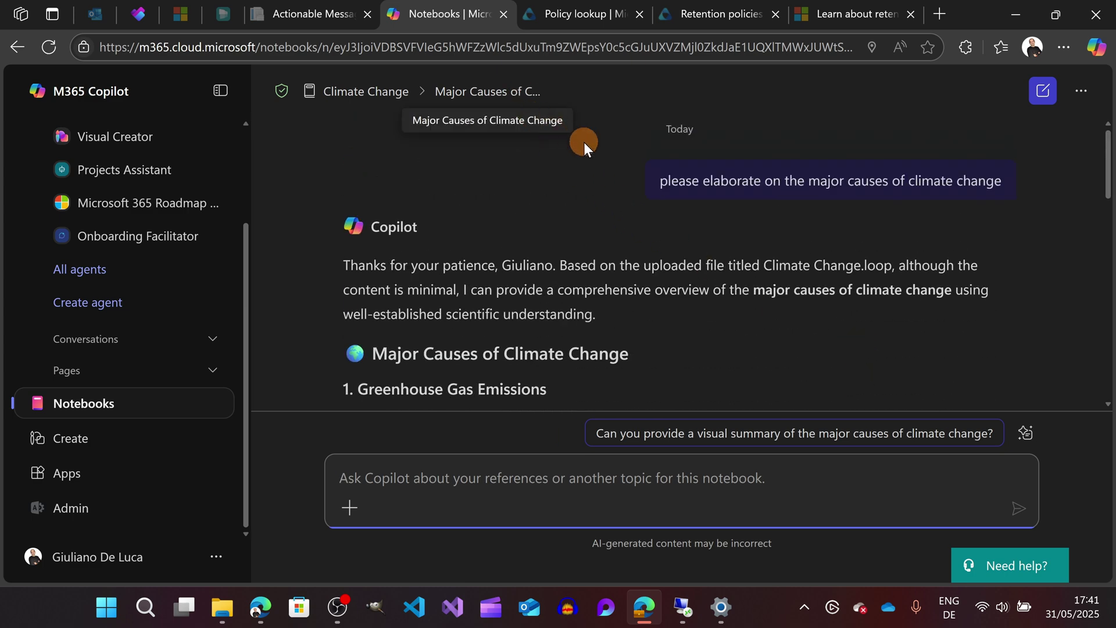
{"action": "scroll", "coordinate": [706, 266], "scroll_direction": "down", "scroll_amount": 10}
{"action": "scroll", "coordinate": [708, 271], "scroll_direction": "down", "scroll_amount": 5}
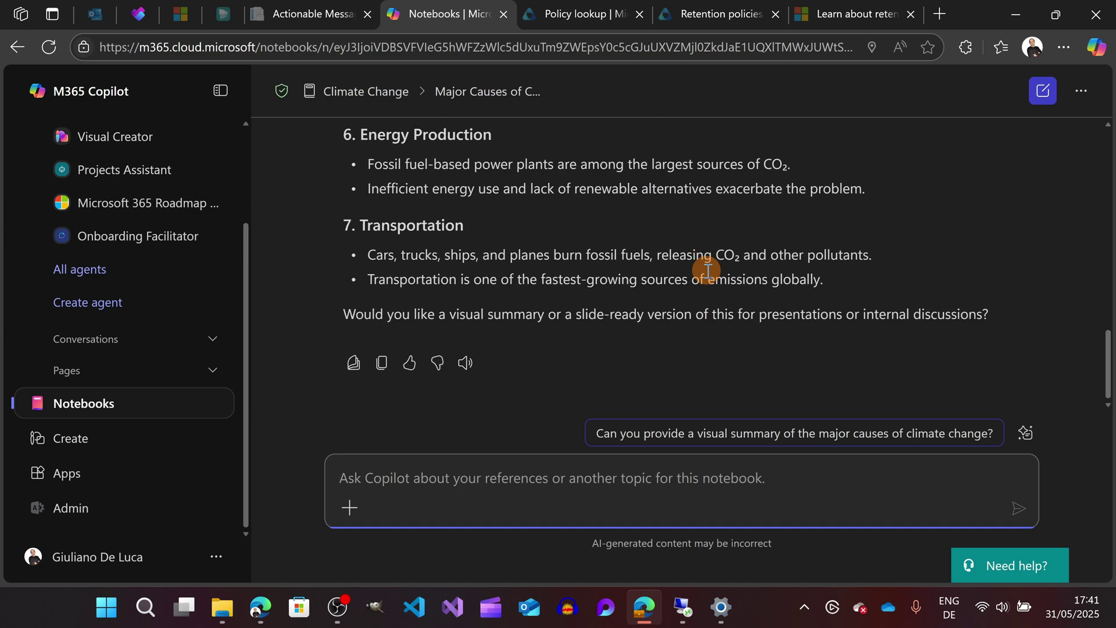
- Turn Copilot's answer into the page 'please elaborate on the major' with Edit in Pages, then close it
{"action": "left_click", "coordinate": [354, 371]}
{"action": "left_click", "coordinate": [370, 393]}
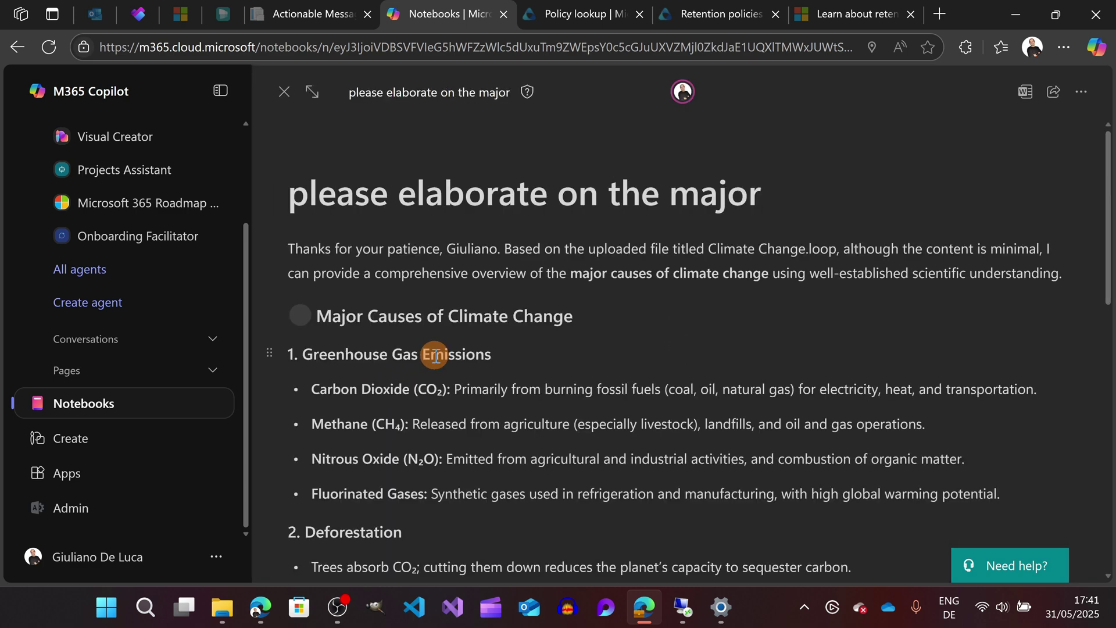
{"action": "scroll", "coordinate": [460, 251], "scroll_direction": "down", "scroll_amount": 5}
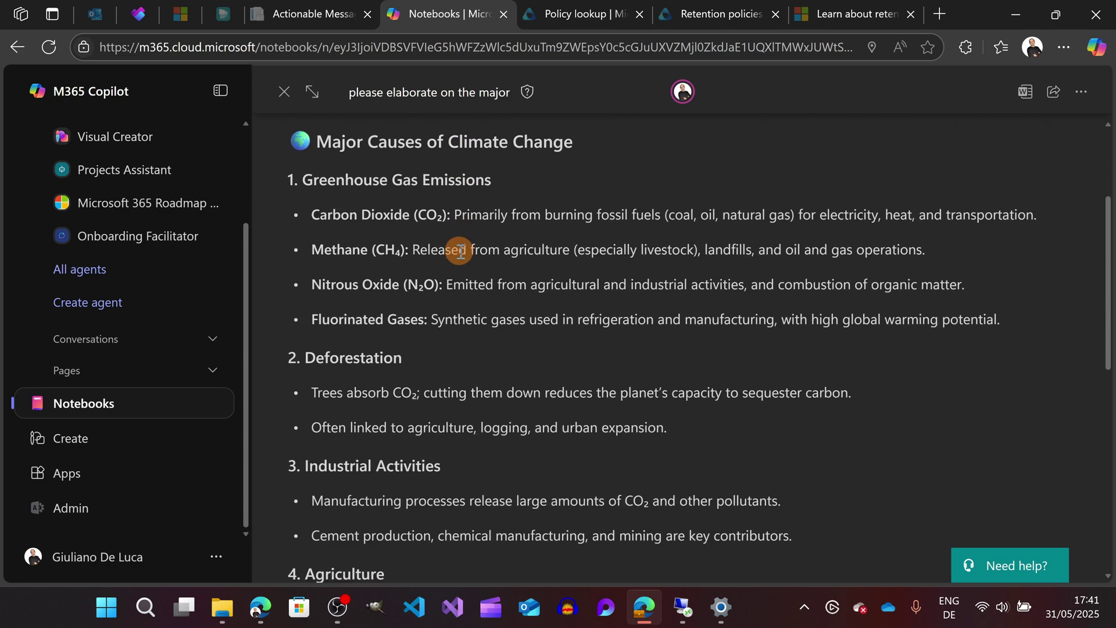
{"action": "scroll", "coordinate": [459, 252], "scroll_direction": "down", "scroll_amount": 7}
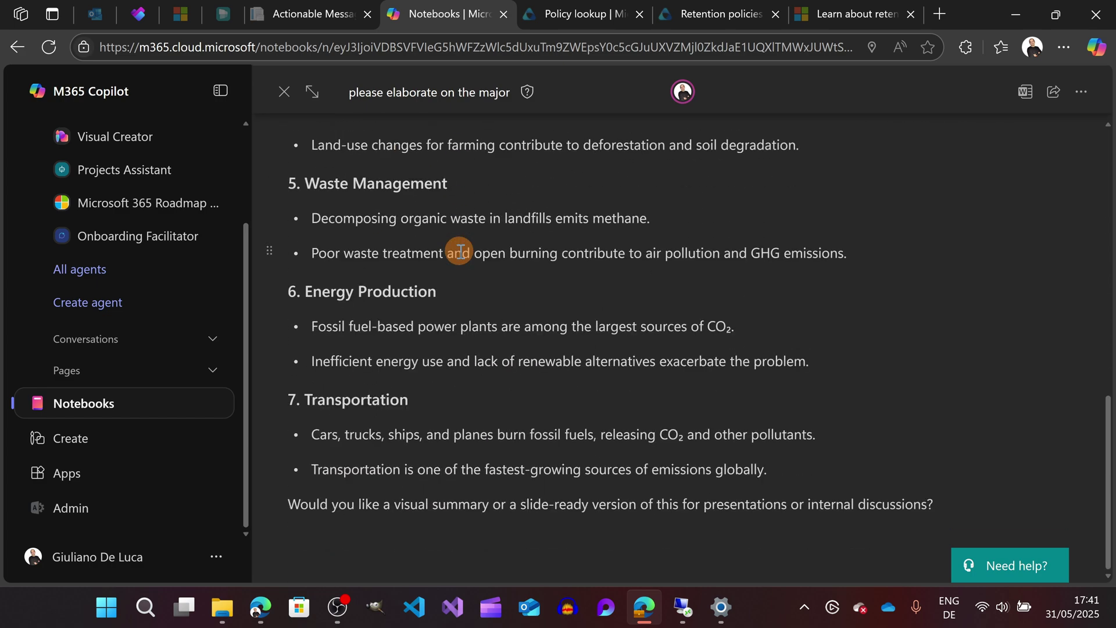
{"action": "scroll", "coordinate": [459, 251], "scroll_direction": "up", "scroll_amount": 12}
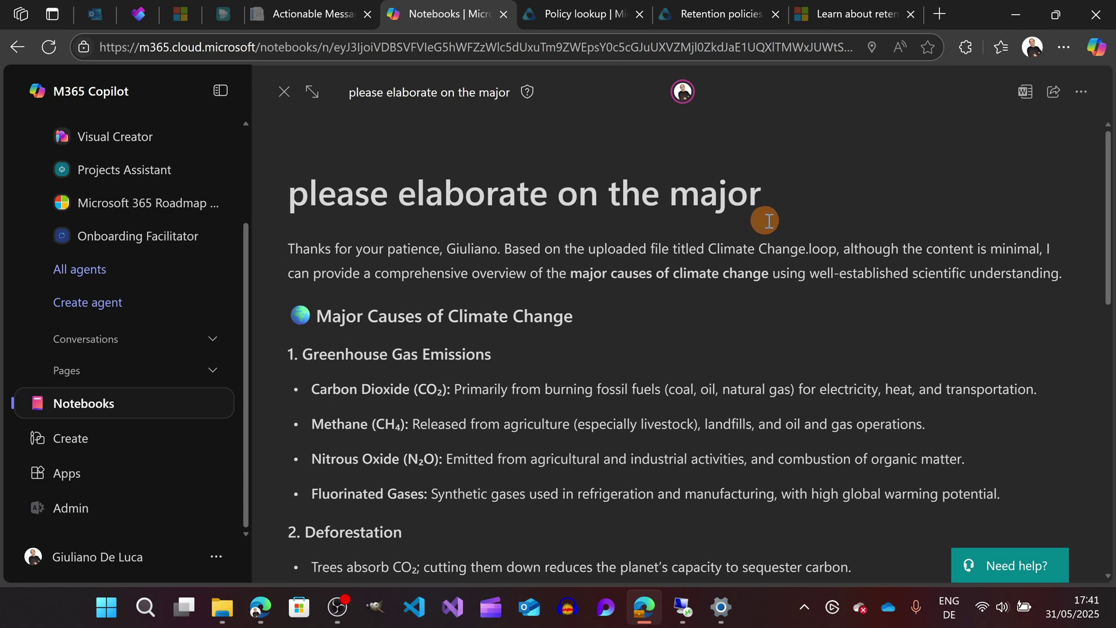
{"action": "mouse_move", "coordinate": [867, 192]}
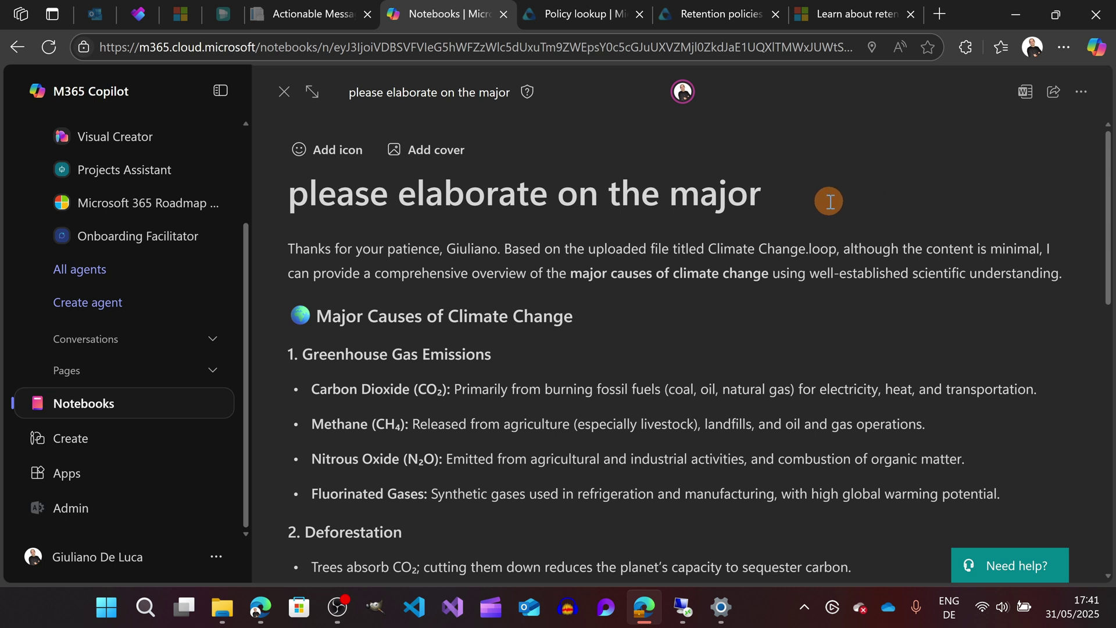
{"action": "left_click", "coordinate": [1079, 107]}
{"action": "left_click", "coordinate": [1080, 107]}
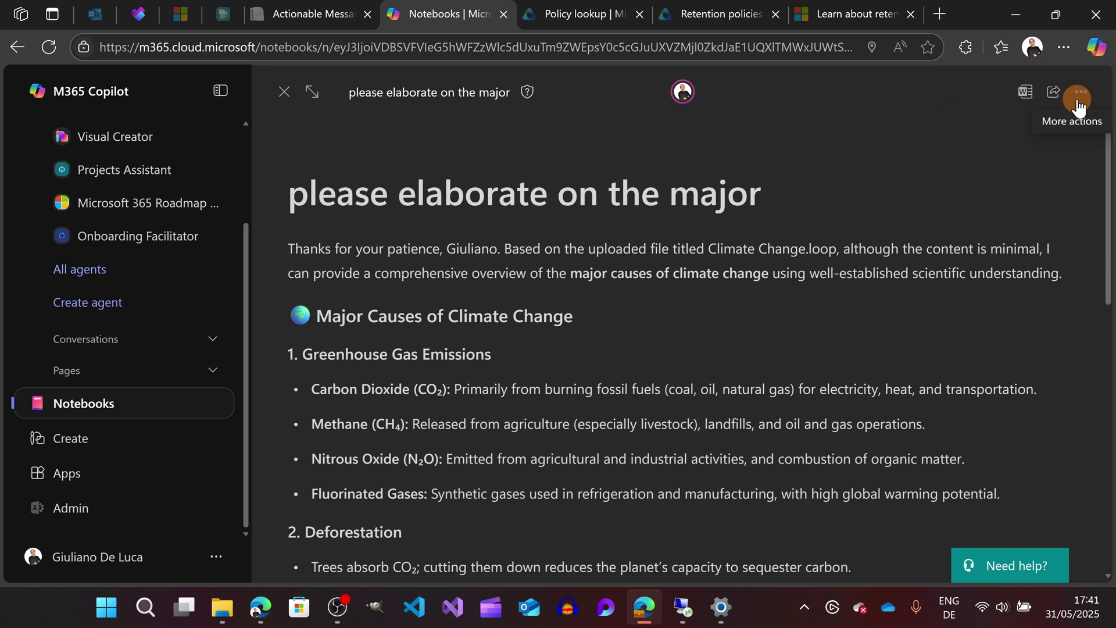
{"action": "left_click", "coordinate": [286, 92]}
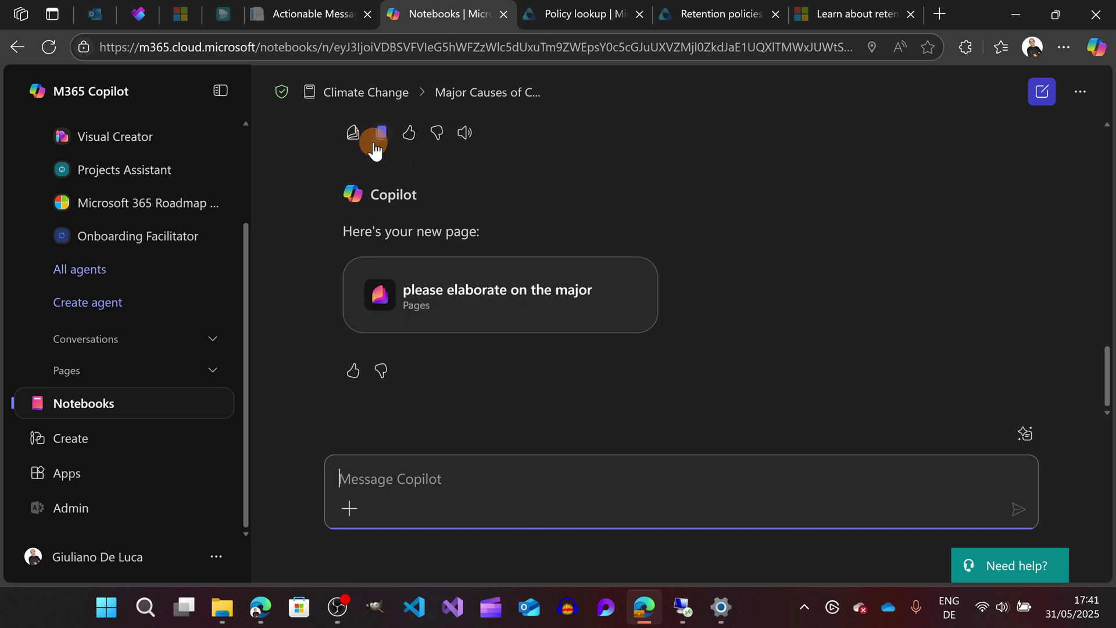
- Return to the Climate Change notebook overview, where 'please elaborate on the major' heads the references
{"action": "left_click", "coordinate": [358, 94]}
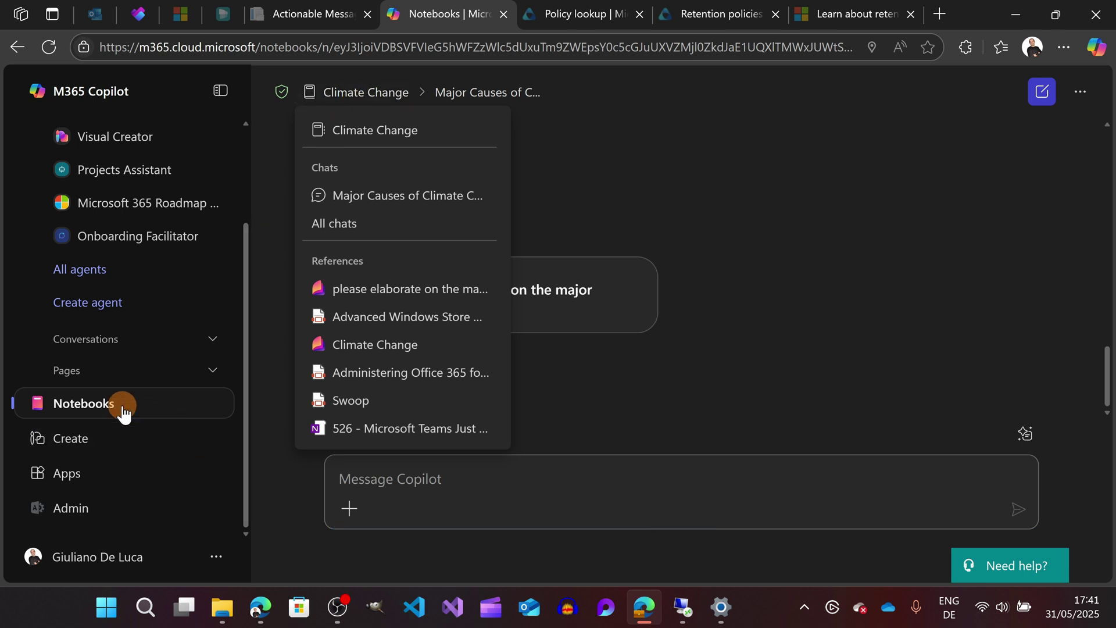
{"action": "left_click", "coordinate": [352, 131]}
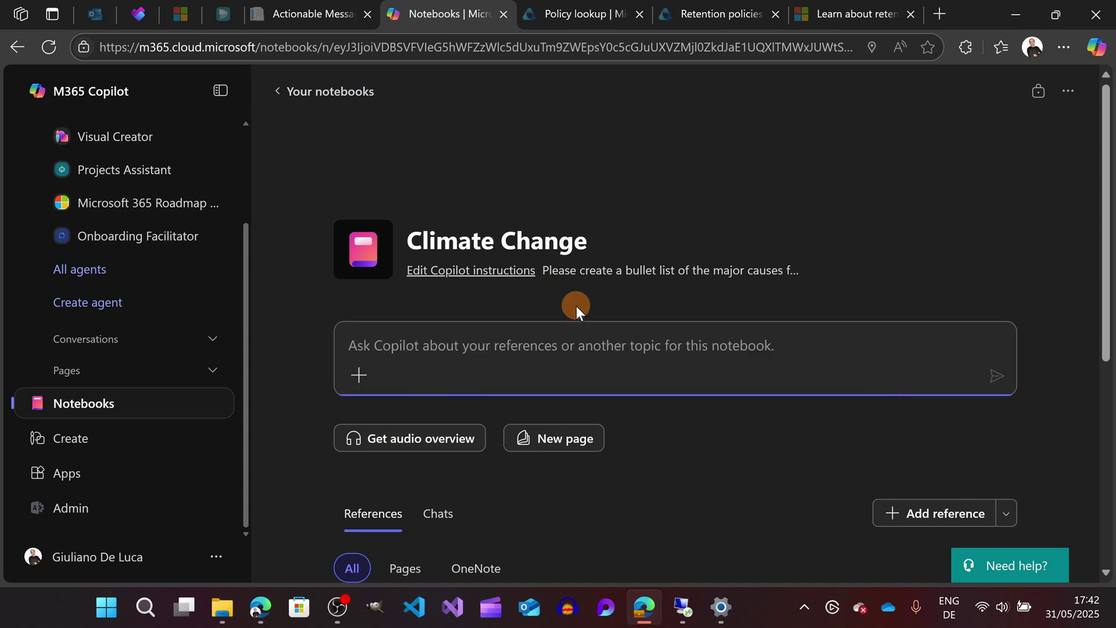
{"action": "scroll", "coordinate": [576, 306], "scroll_direction": "down", "scroll_amount": 1}
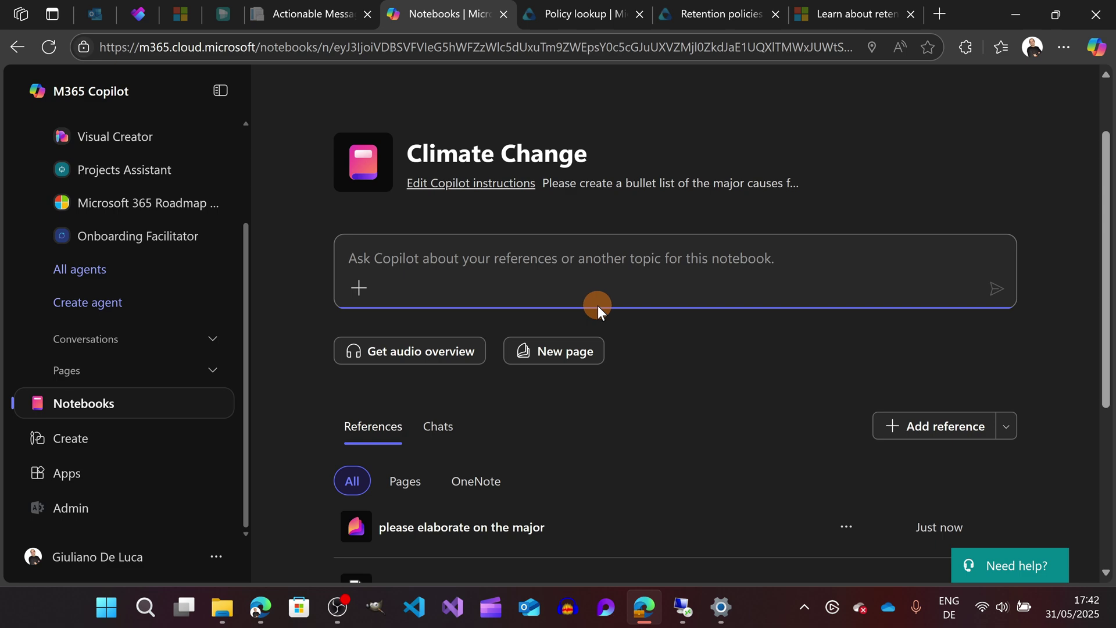
{"action": "scroll", "coordinate": [599, 305], "scroll_direction": "up", "scroll_amount": 1}
{"action": "scroll", "coordinate": [599, 313], "scroll_direction": "down", "scroll_amount": 1}
{"action": "scroll", "coordinate": [557, 469], "scroll_direction": "down", "scroll_amount": 2}
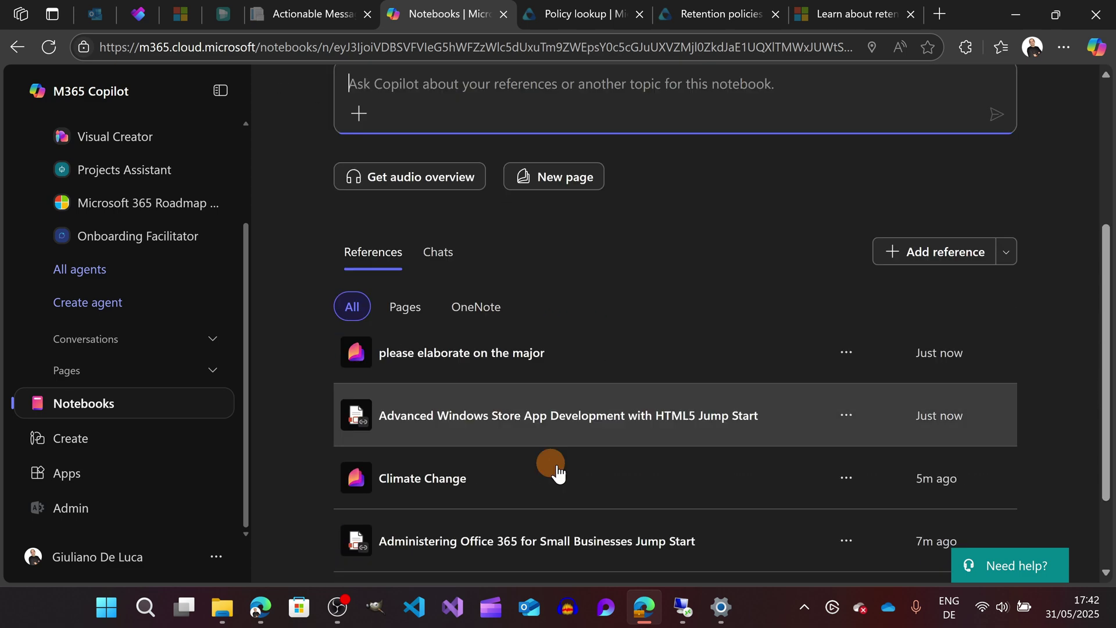
{"action": "scroll", "coordinate": [453, 353], "scroll_direction": "up", "scroll_amount": 2}
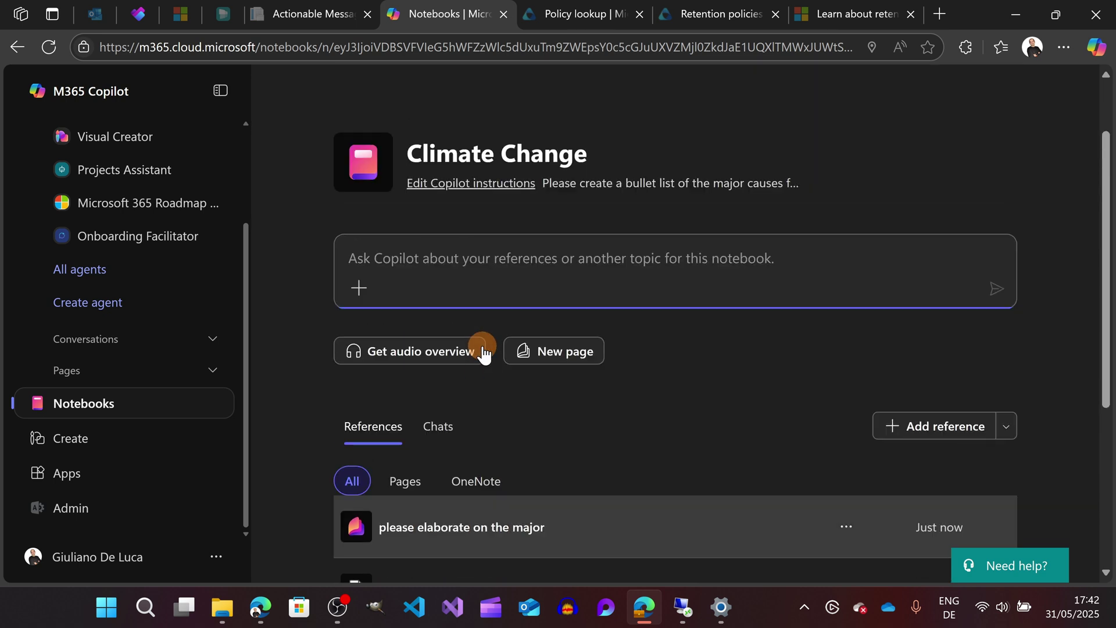
- List the notebook's chats, showing Major Causes of Climate Change, and open the notebook's options menu
{"action": "left_click", "coordinate": [455, 428]}
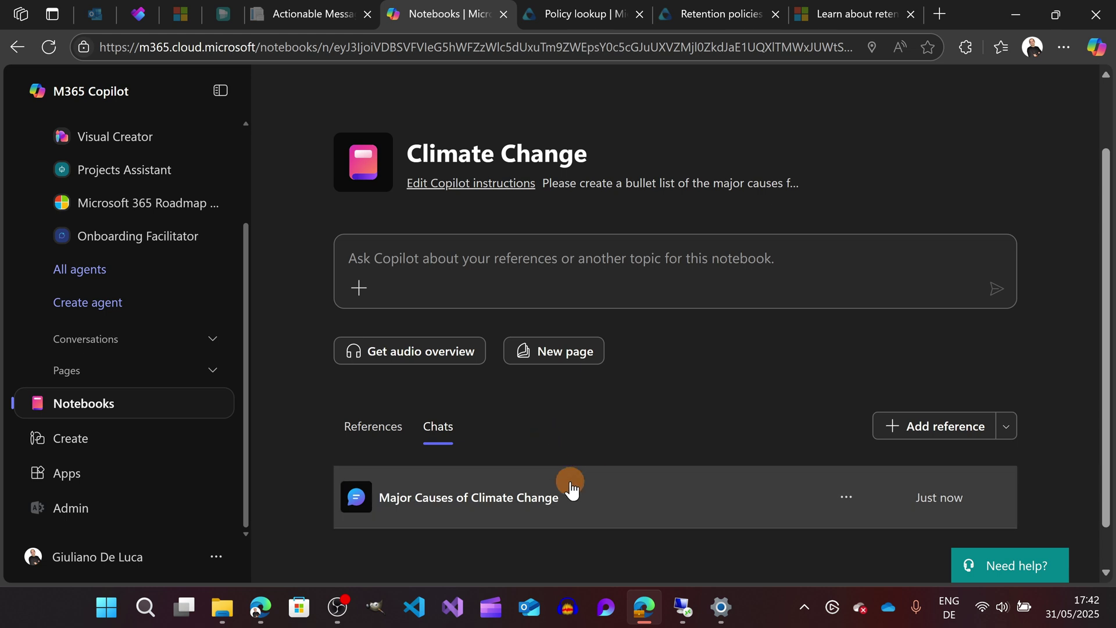
{"action": "scroll", "coordinate": [640, 395], "scroll_direction": "up", "scroll_amount": 2}
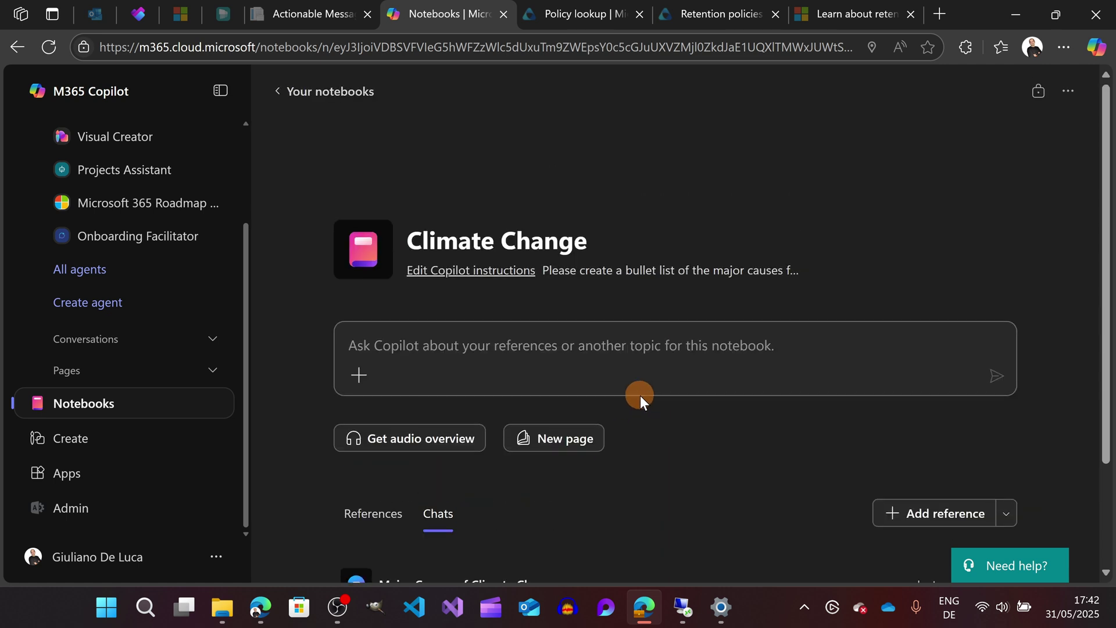
{"action": "left_click", "coordinate": [1068, 91]}
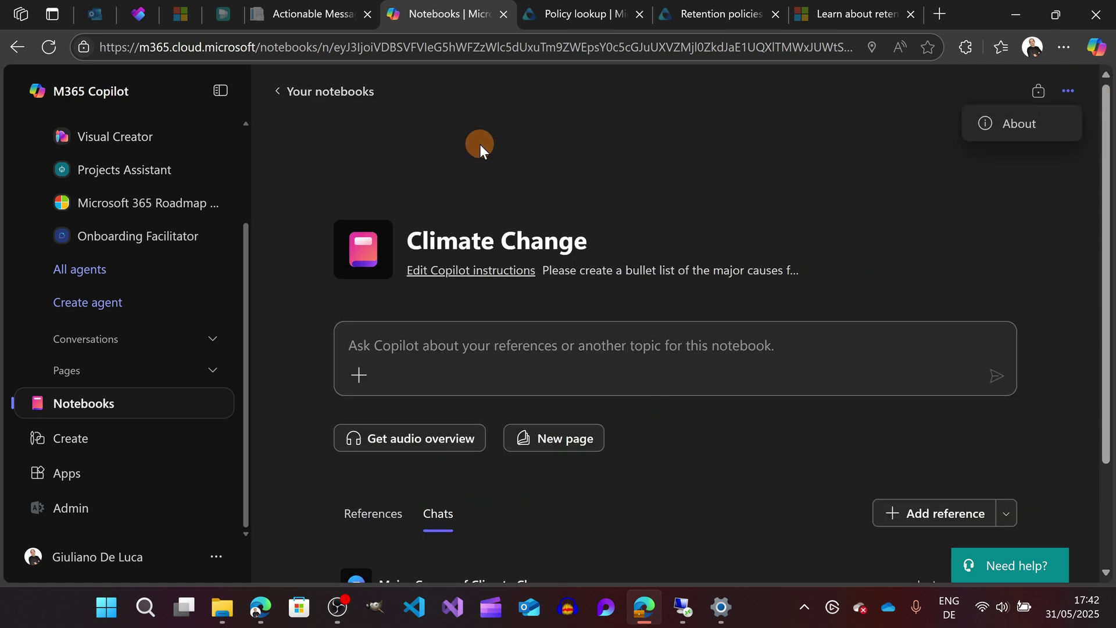